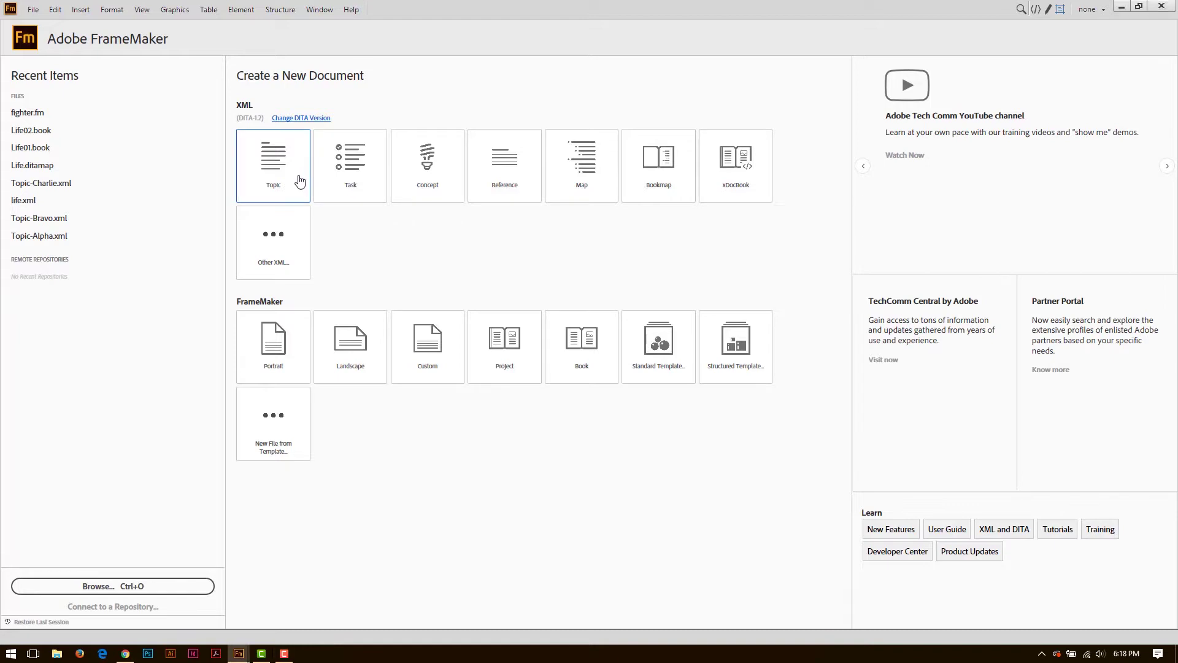
Create a new DITA topic titled 'Document One' and save it as topicA.xml
click(300, 181)
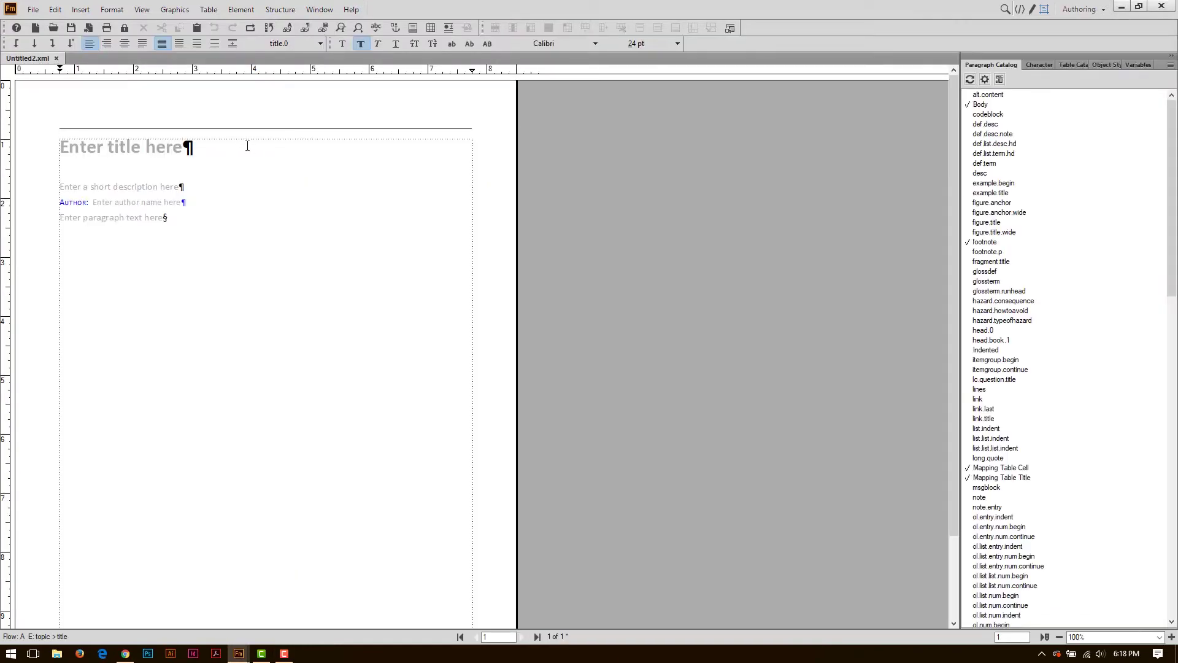
text(Document One)
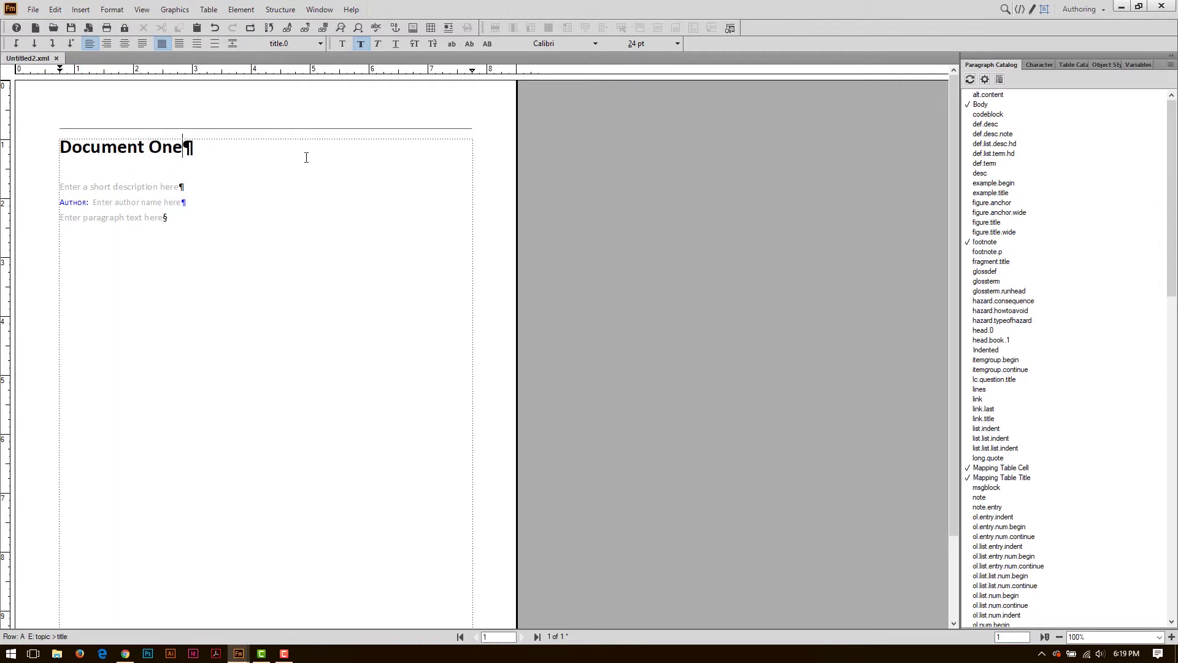
key(ctrl+s)
text(topicA)
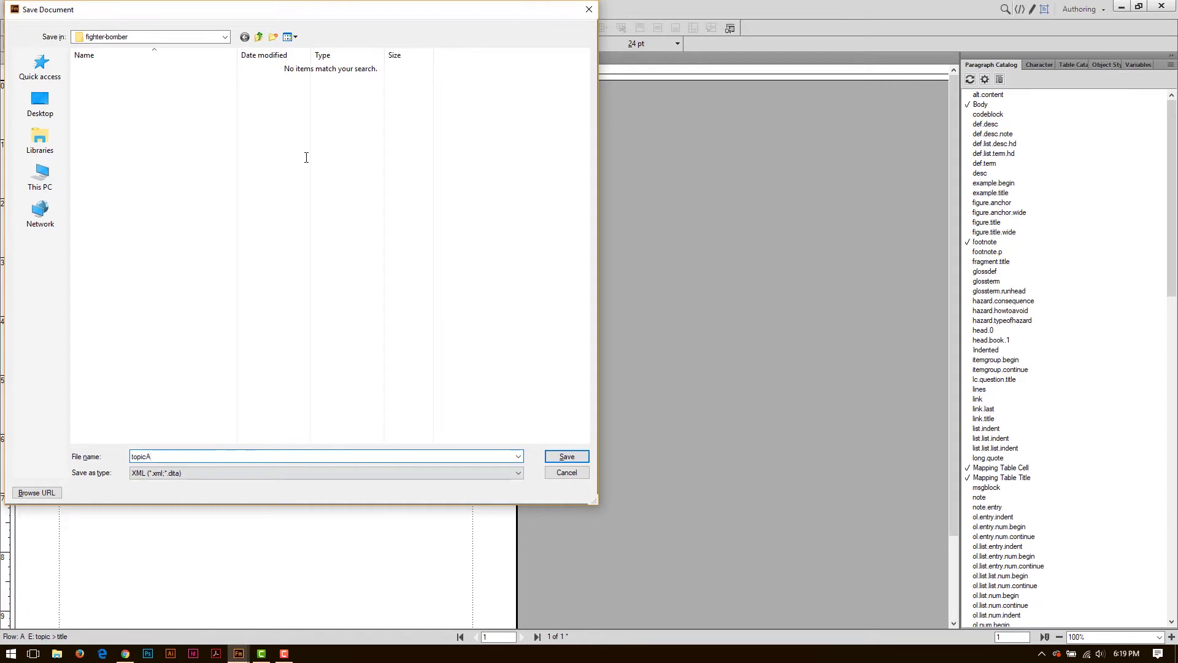
key(Return)
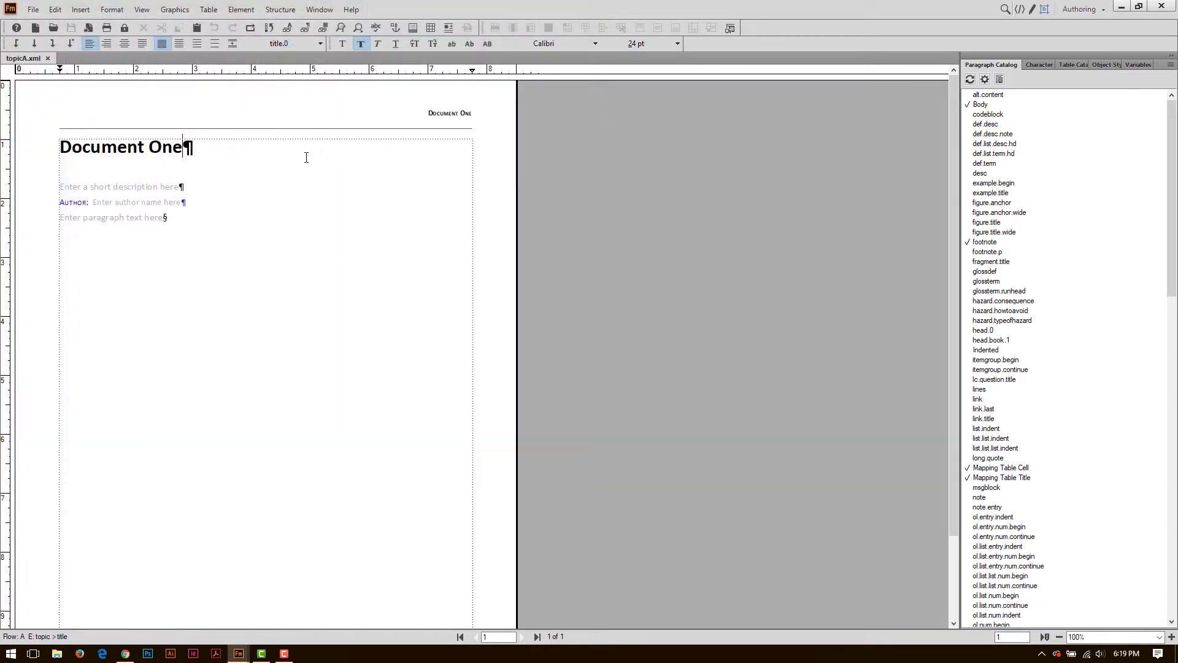
Save a copy as topicB.xml and change its title to 'Document Two'
key(Escape)
key(f)
key(a)
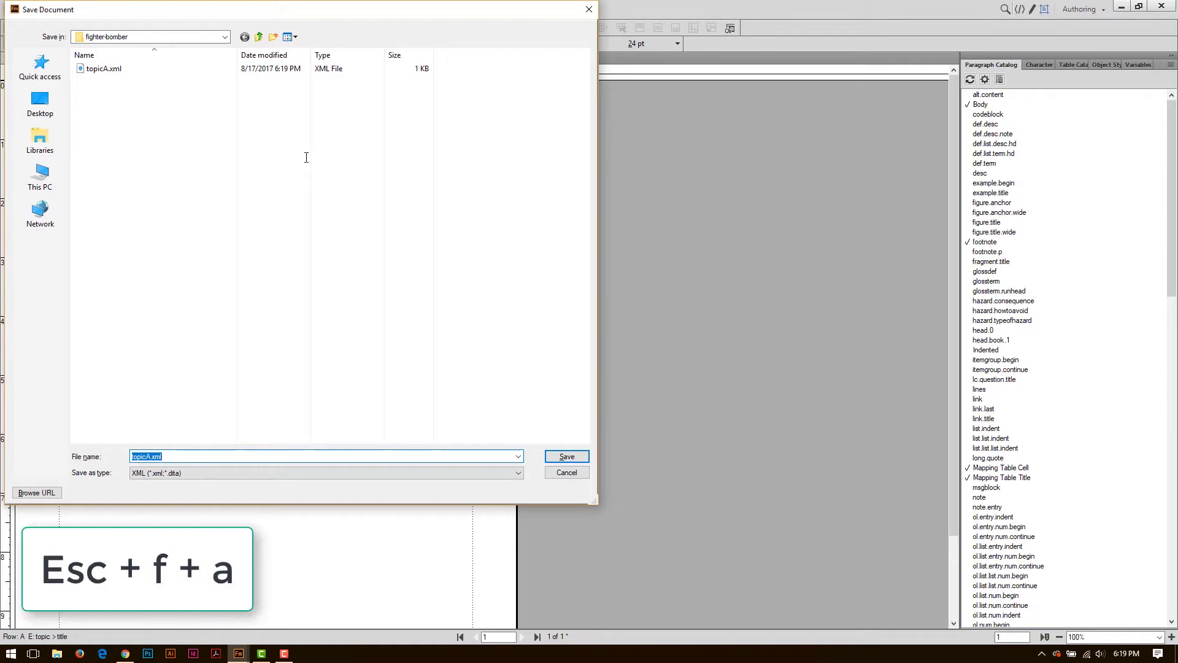
key(End)
key(Return)
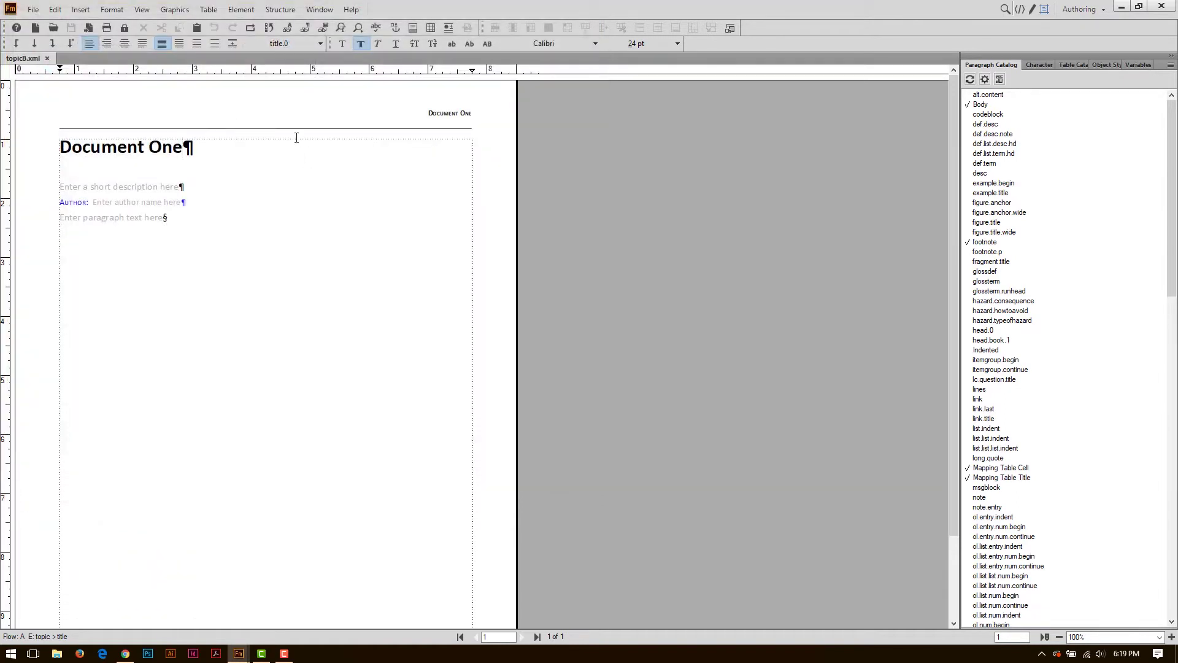
key(BackSpace)
key(BackSpace)
key(BackSpace)
text(Two)
Save another copy as topicC.xml and change its title to 'Document Three'
key(Escape)
key(f)
key(a)
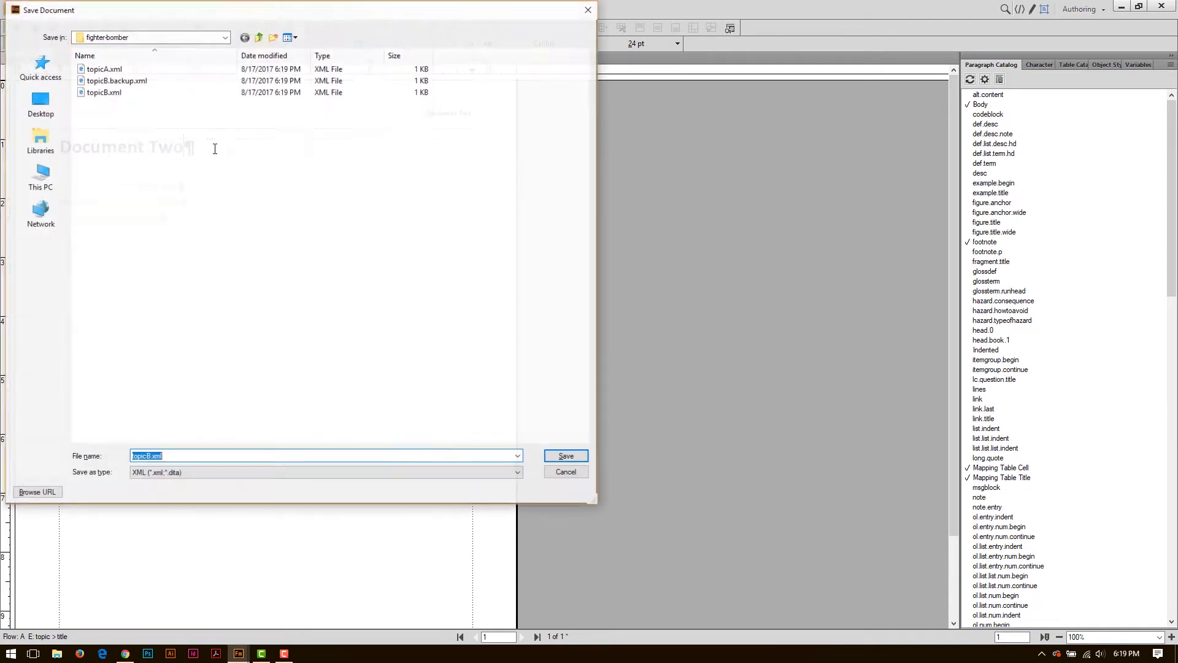
click(146, 457)
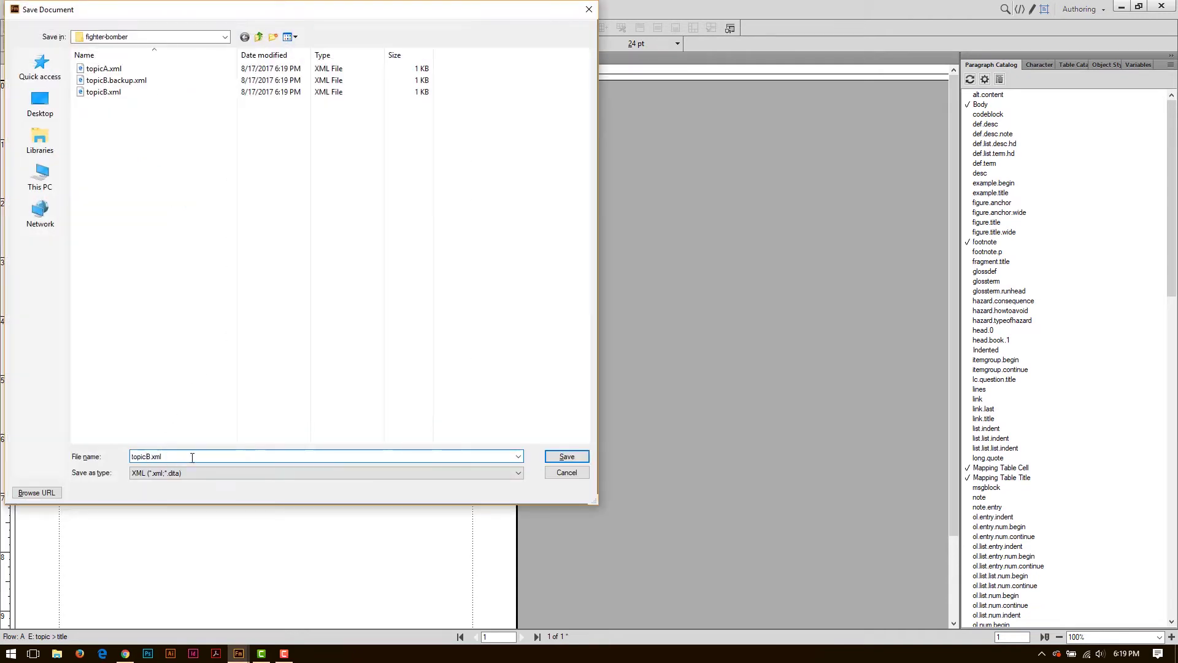
key(Delete)
key(Return)
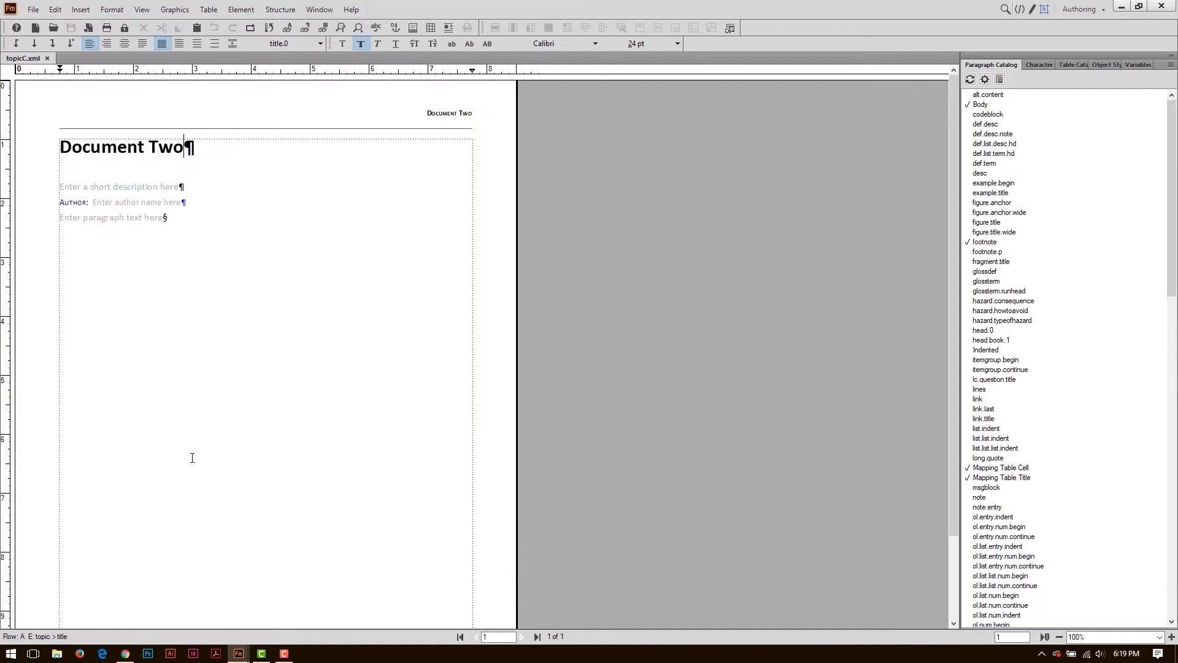
key(BackSpace)
key(BackSpace)
text(hree)
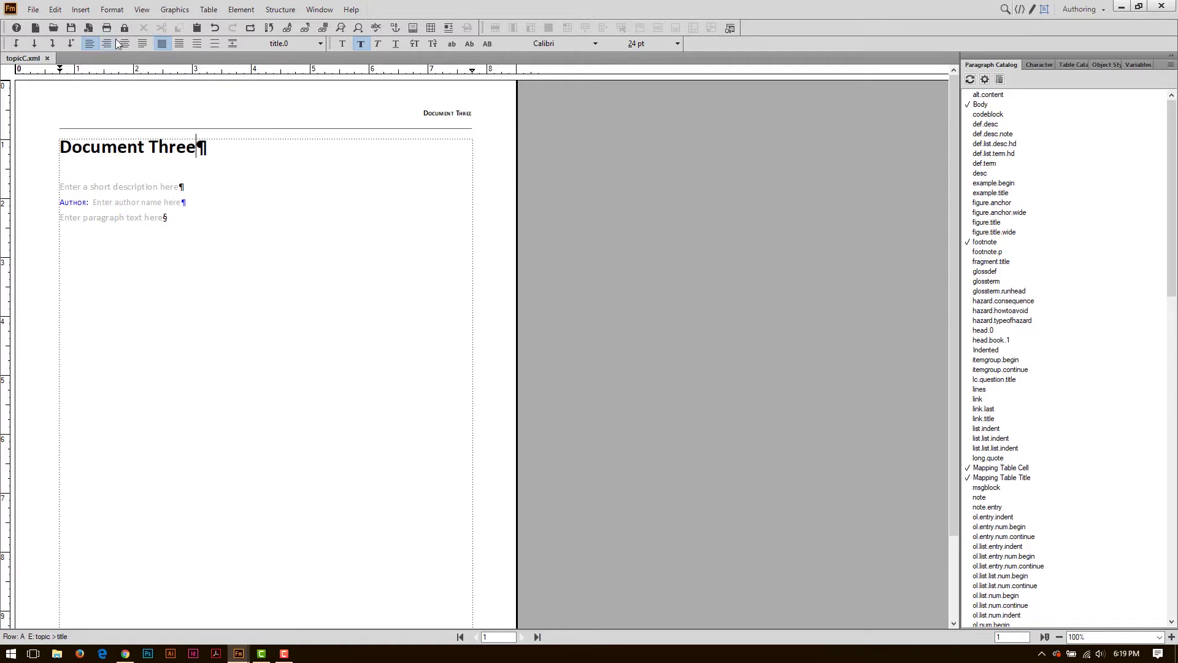
Create a new DITA bookmap from File > New > DITA
click(33, 9)
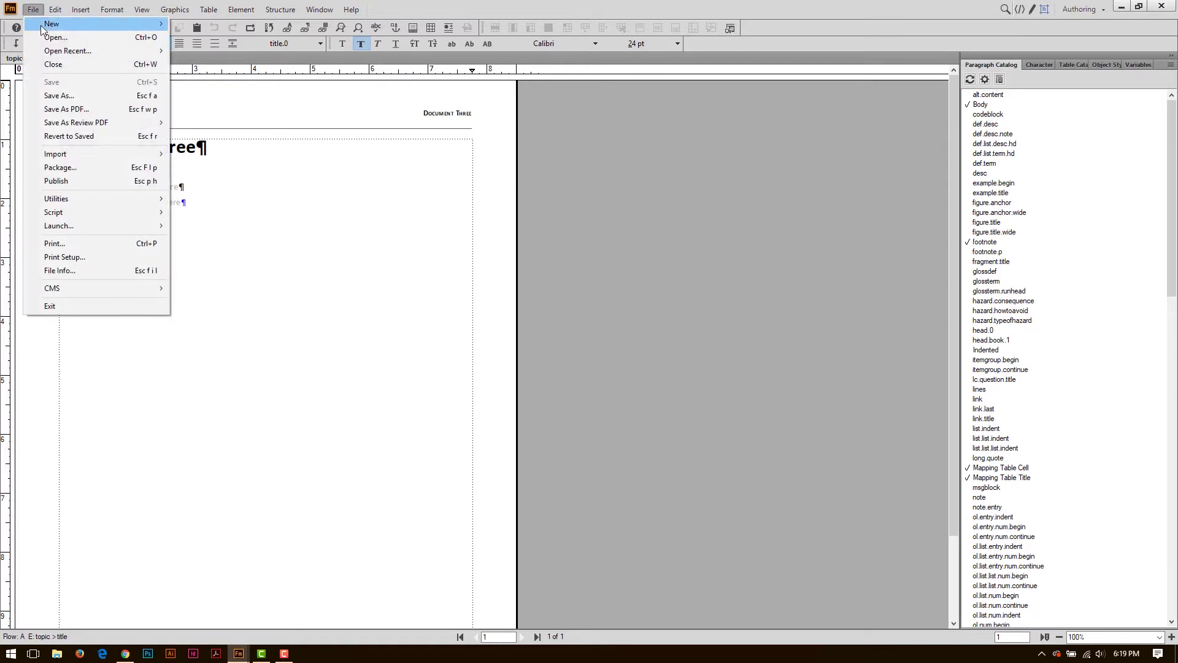
mouse_move(40, 24)
mouse_move(205, 55)
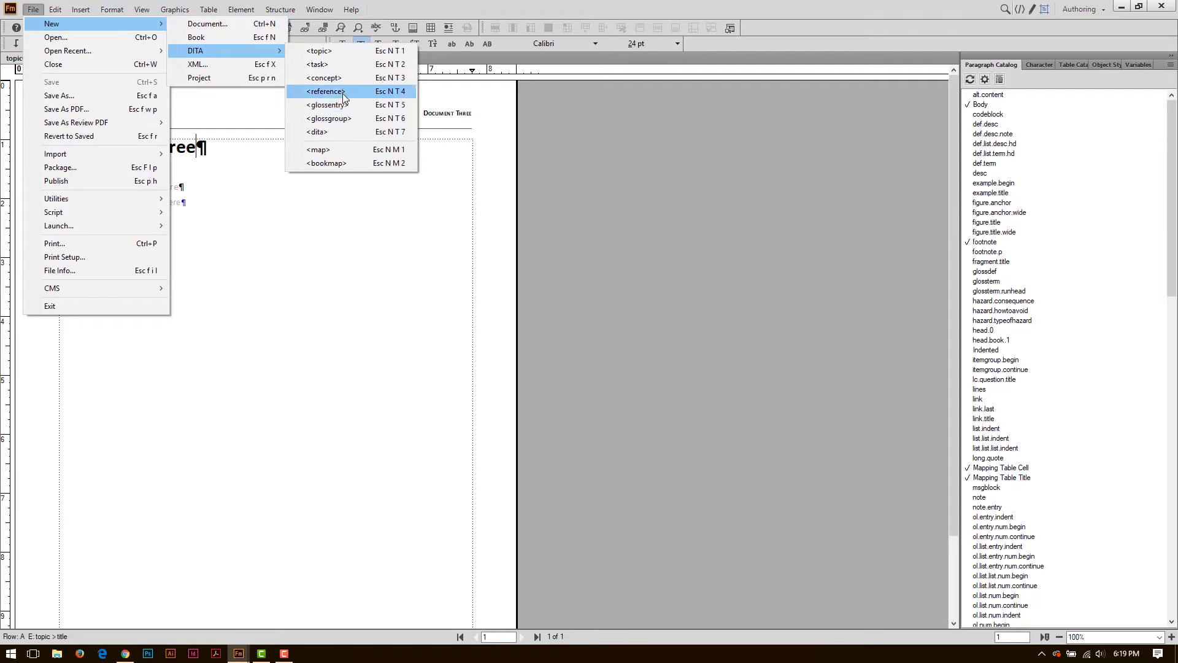
click(334, 163)
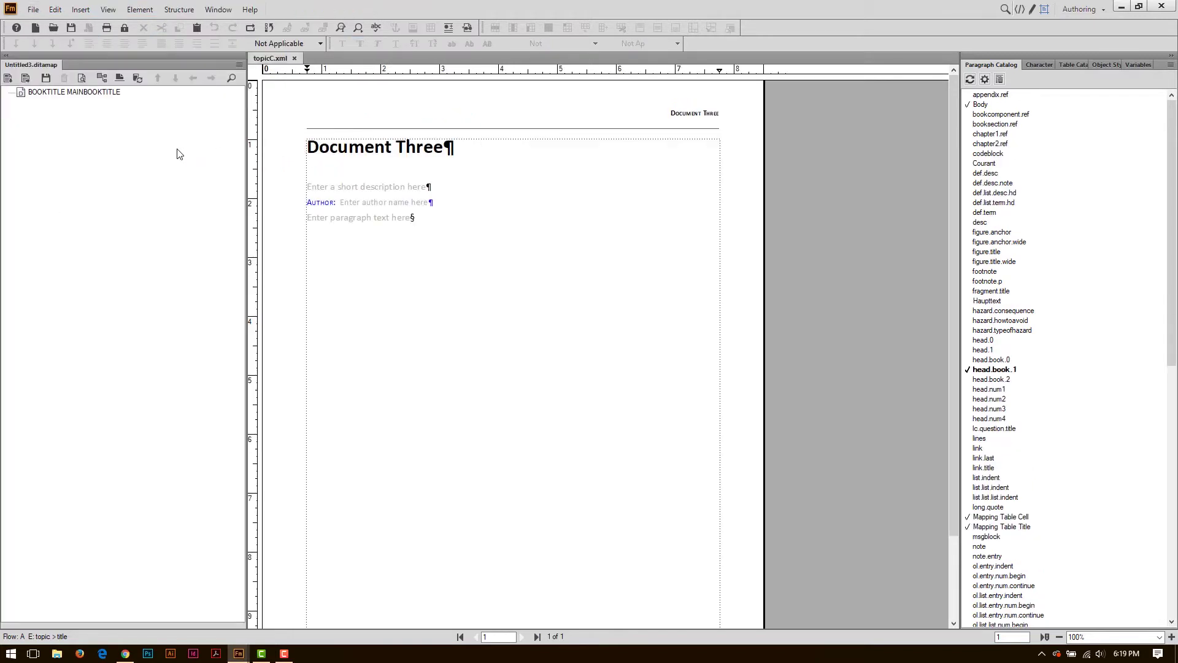
Select the book title and choose topicref from the Insert Child element list
click(8, 79)
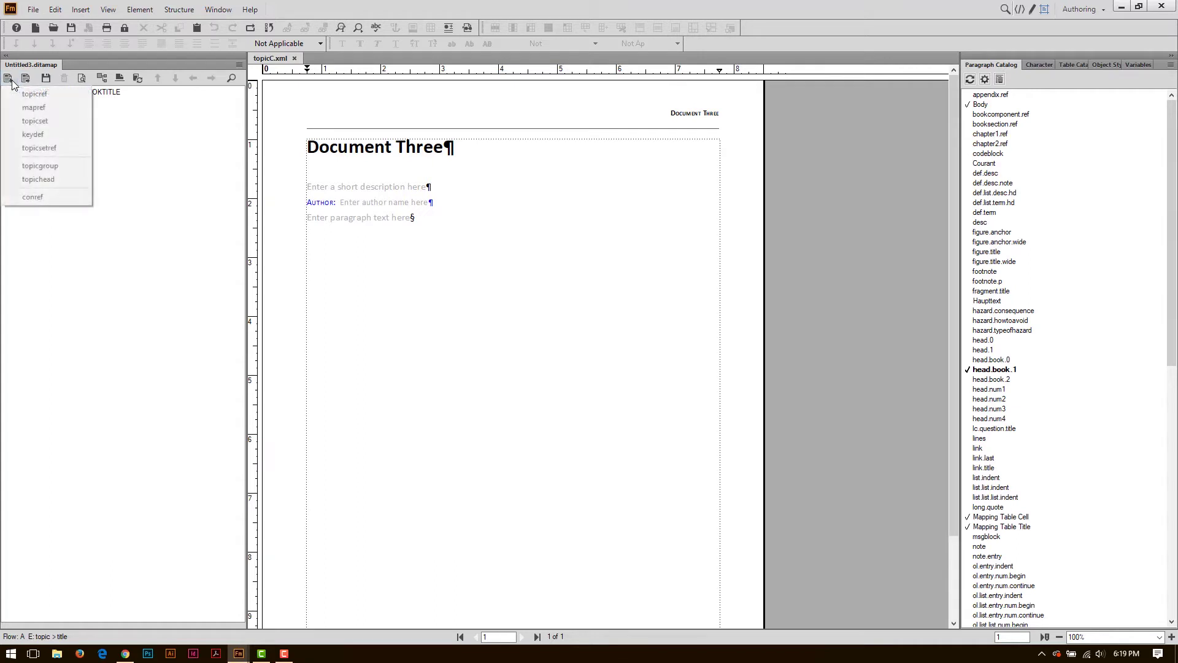
click(39, 94)
click(65, 98)
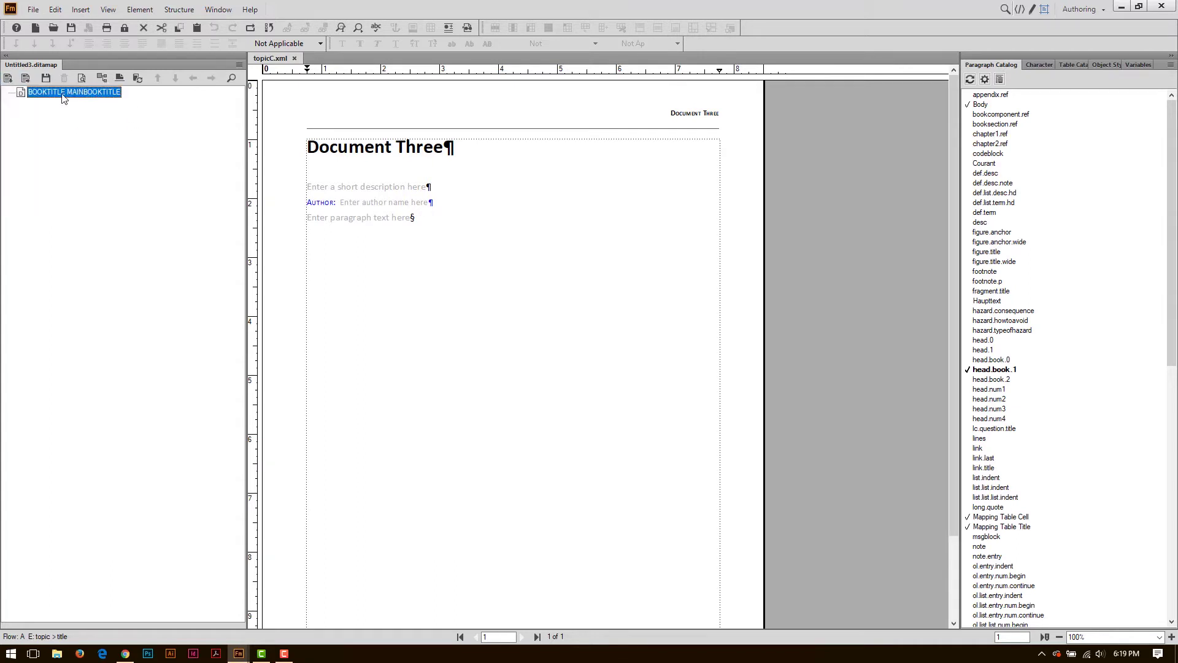
click(8, 79)
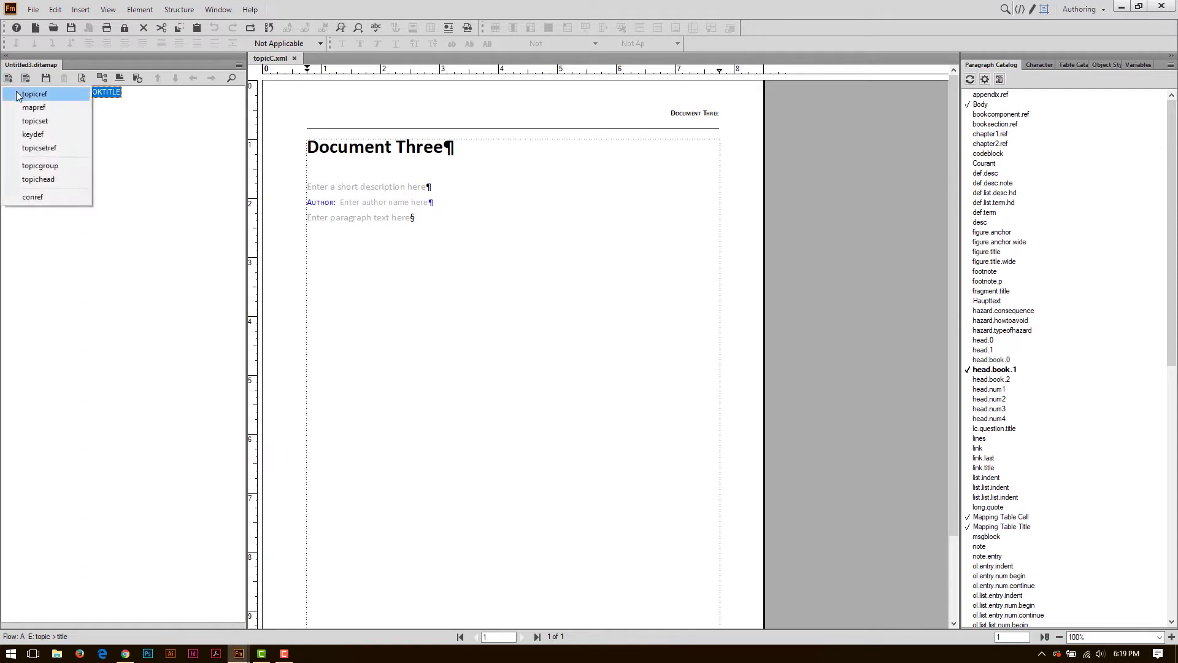
click(34, 96)
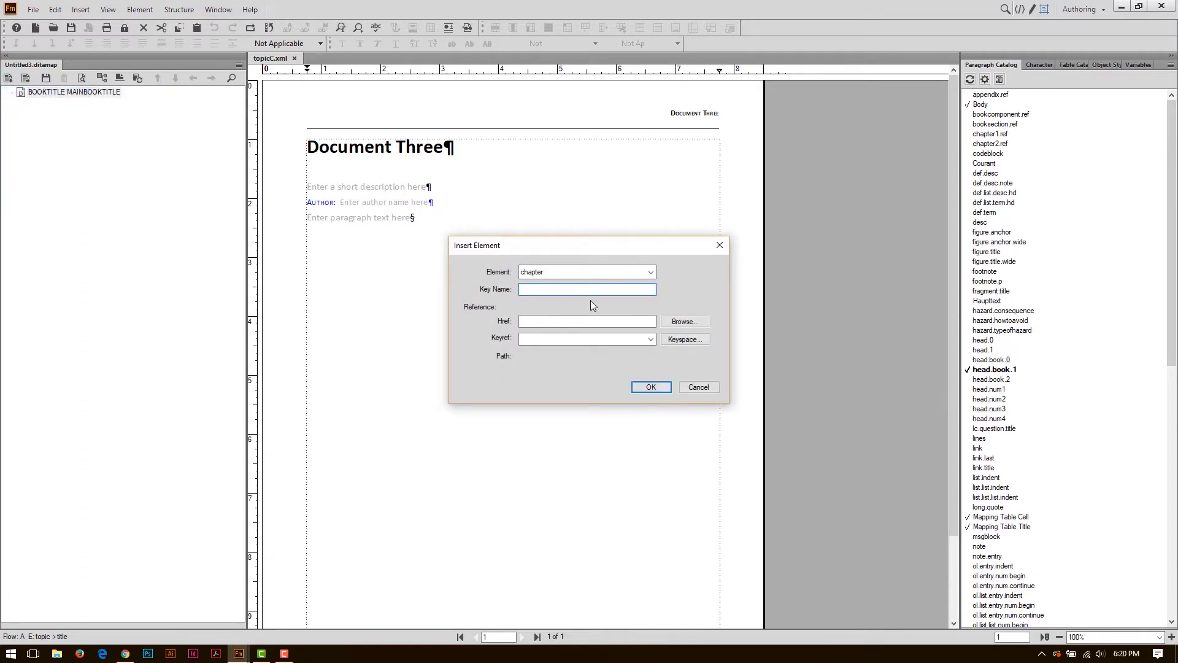
Add a topic reference to topicA.xml in the bookmap
click(674, 322)
click(556, 205)
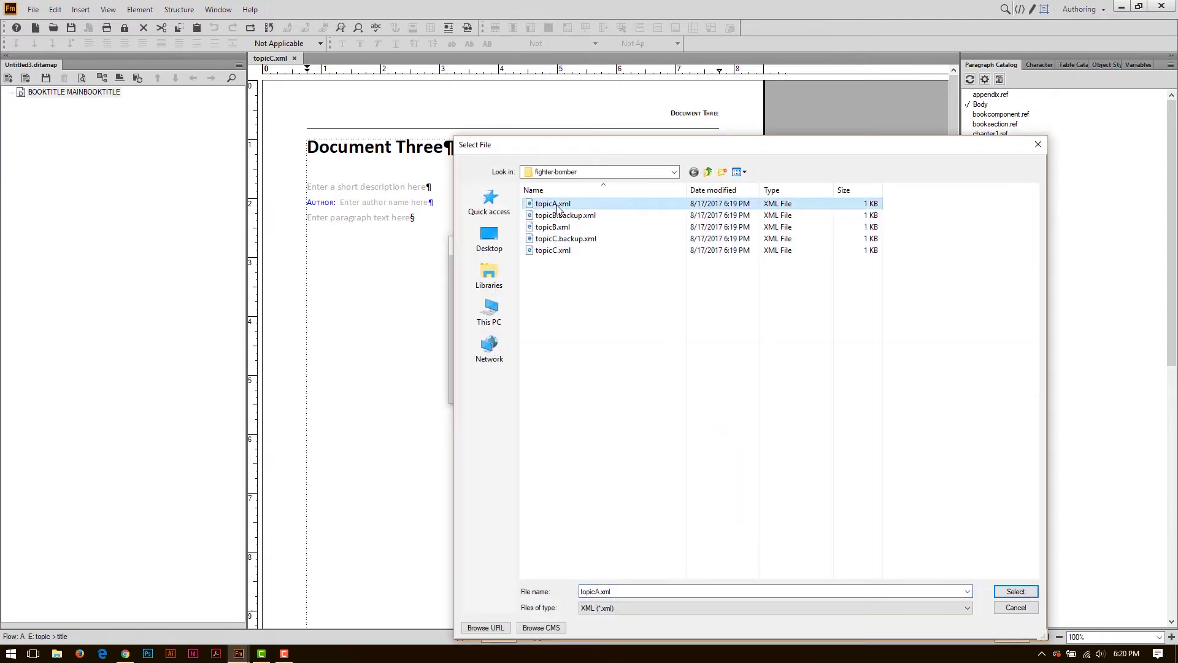
click(1021, 592)
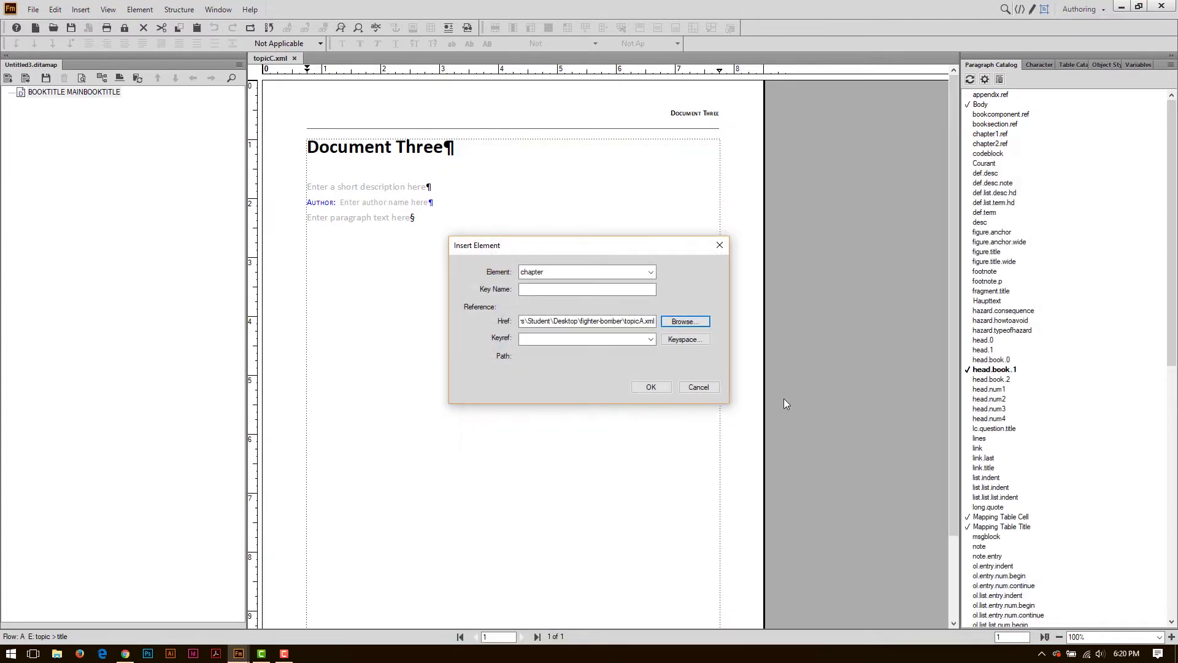
click(666, 386)
Insert a second topic reference pointing to topicB.xml
click(8, 78)
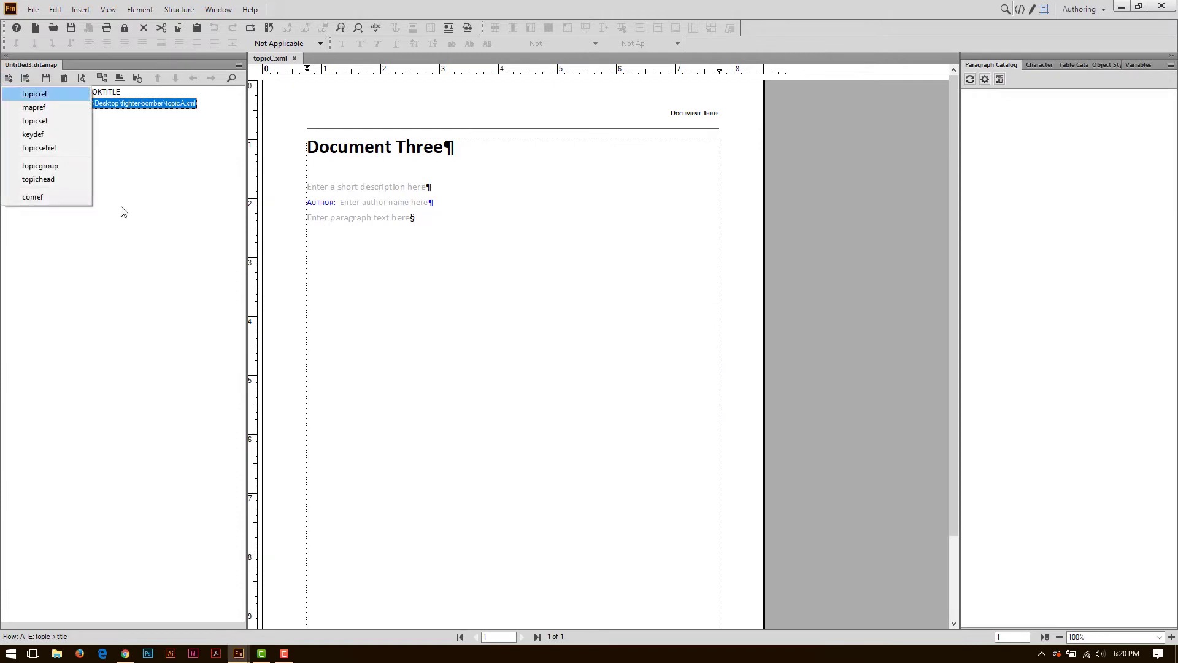
click(35, 93)
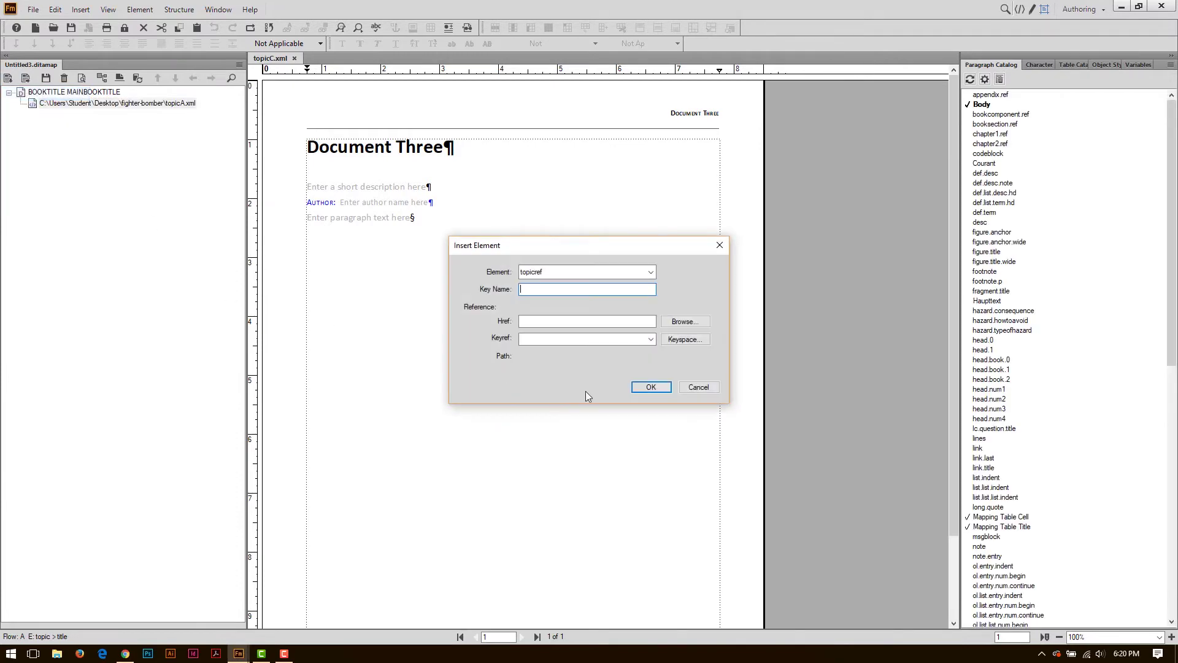
click(682, 322)
double_click(547, 225)
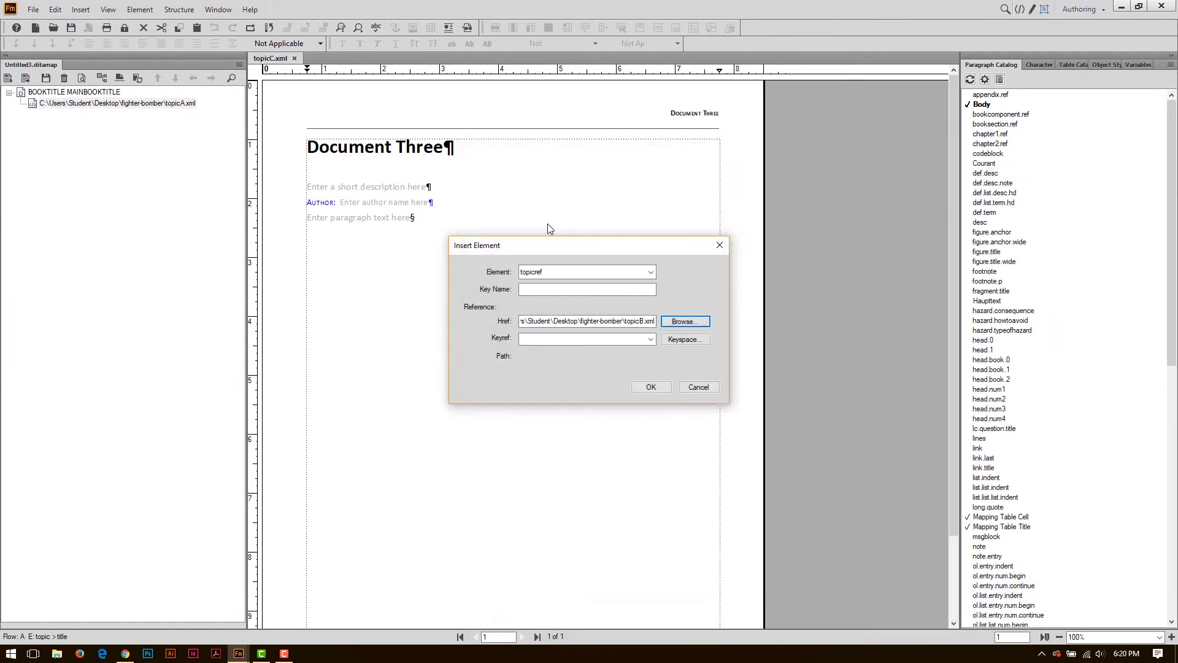
click(642, 385)
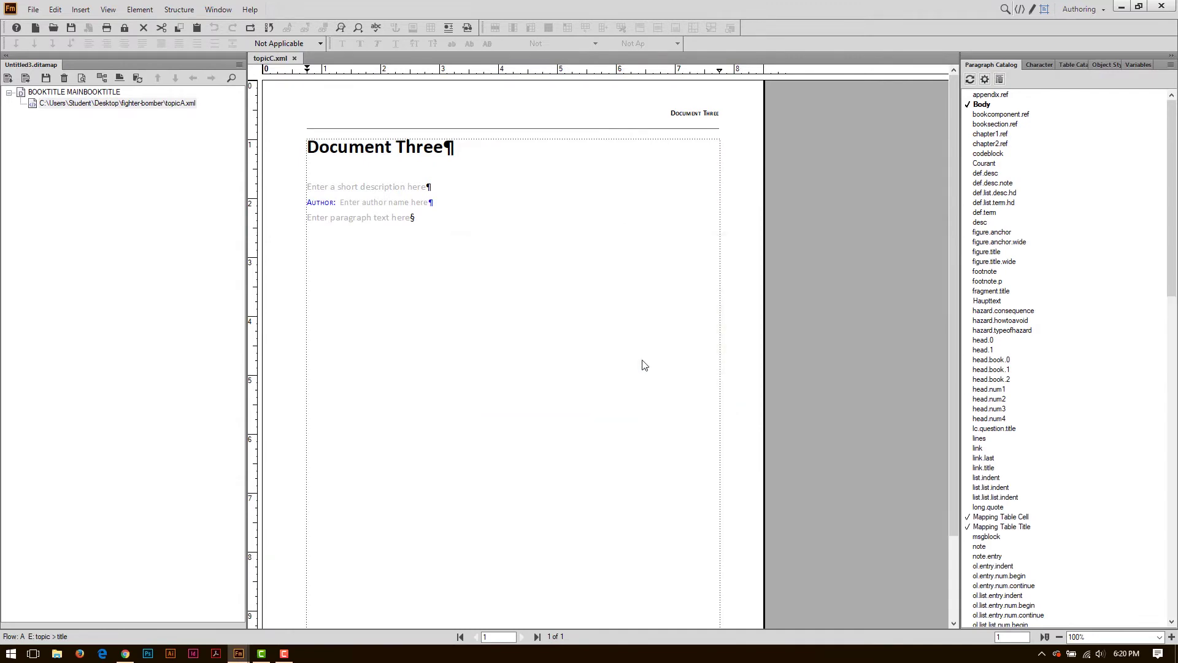
Insert a third topic reference pointing to topicC.xml
click(9, 80)
click(34, 93)
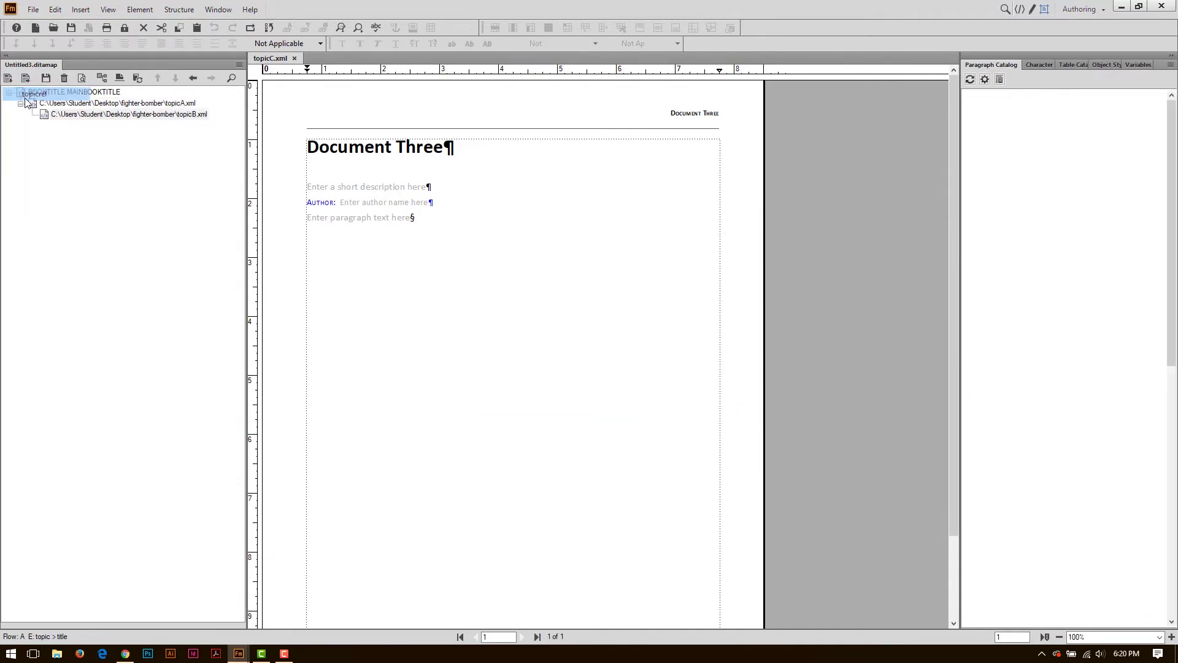
click(685, 322)
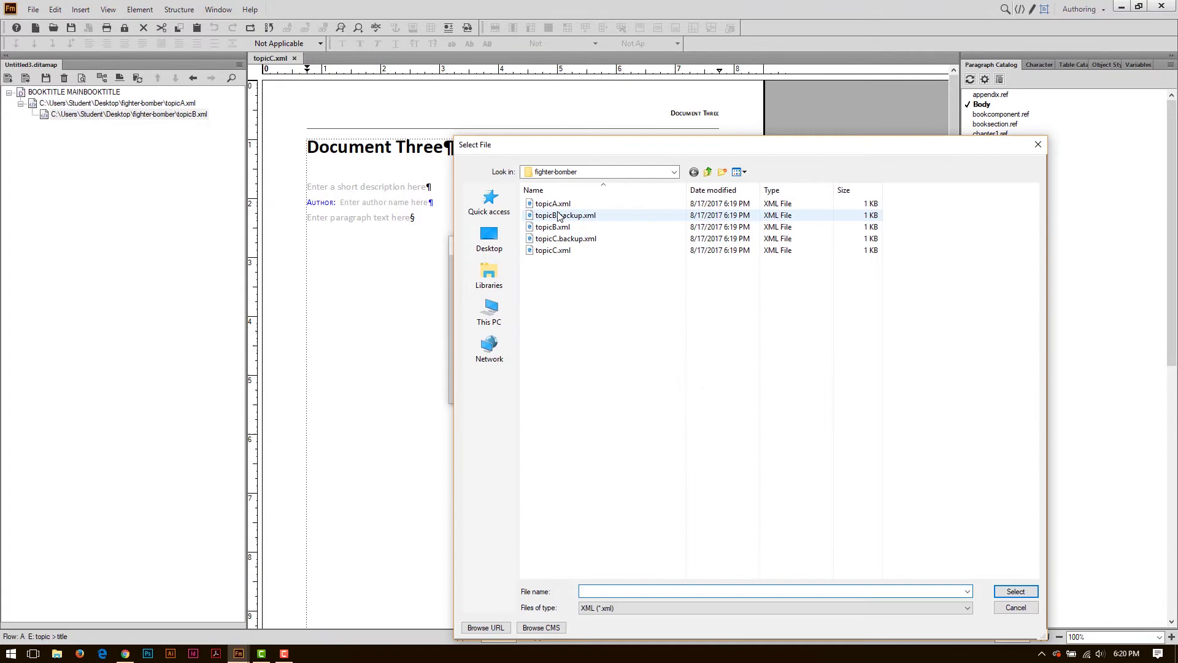
click(554, 250)
click(1013, 592)
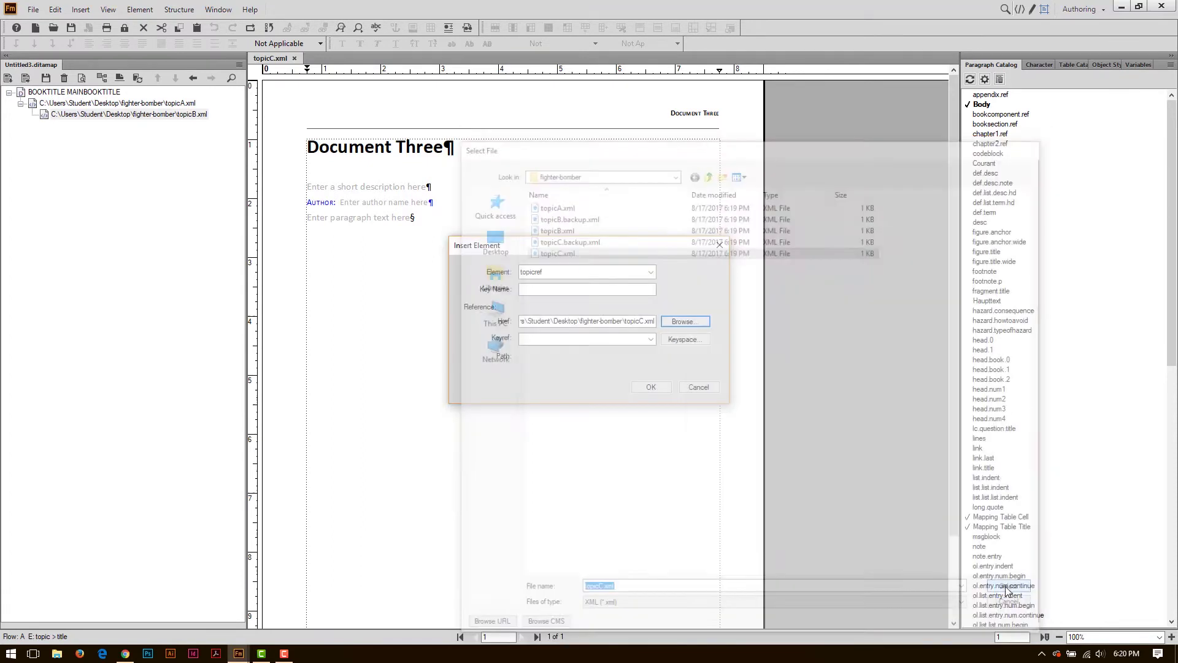
click(649, 387)
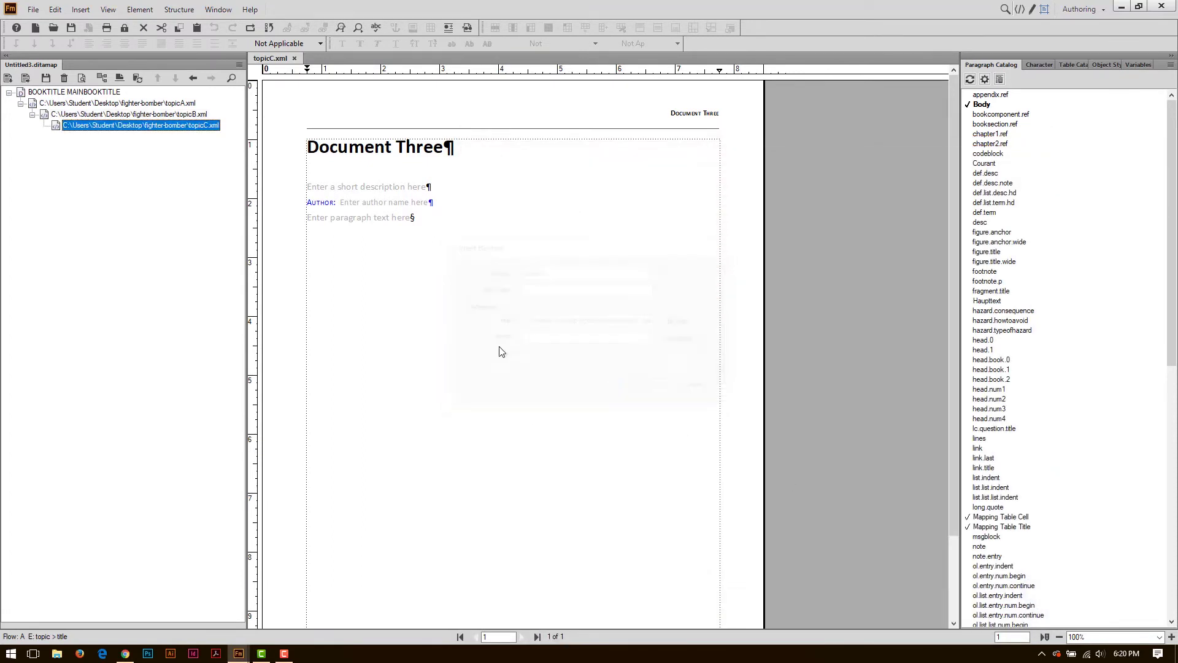
Promote the topicB and topicC references to topicA's level, then select the BOOKTITLE root
click(65, 114)
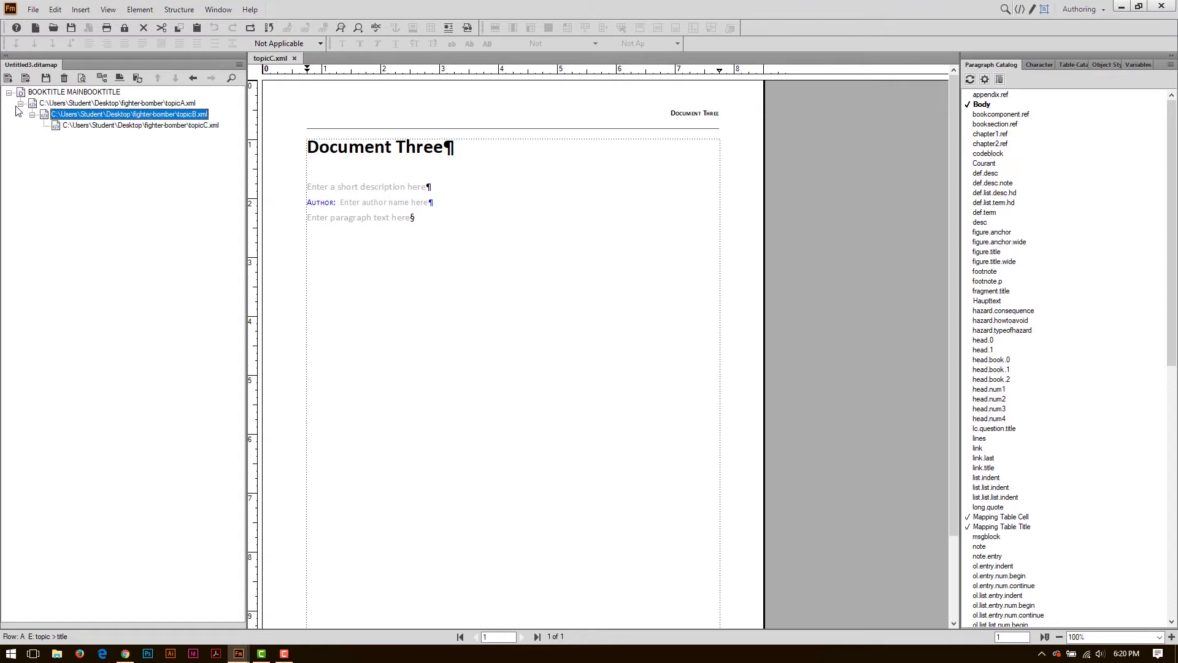
click(193, 78)
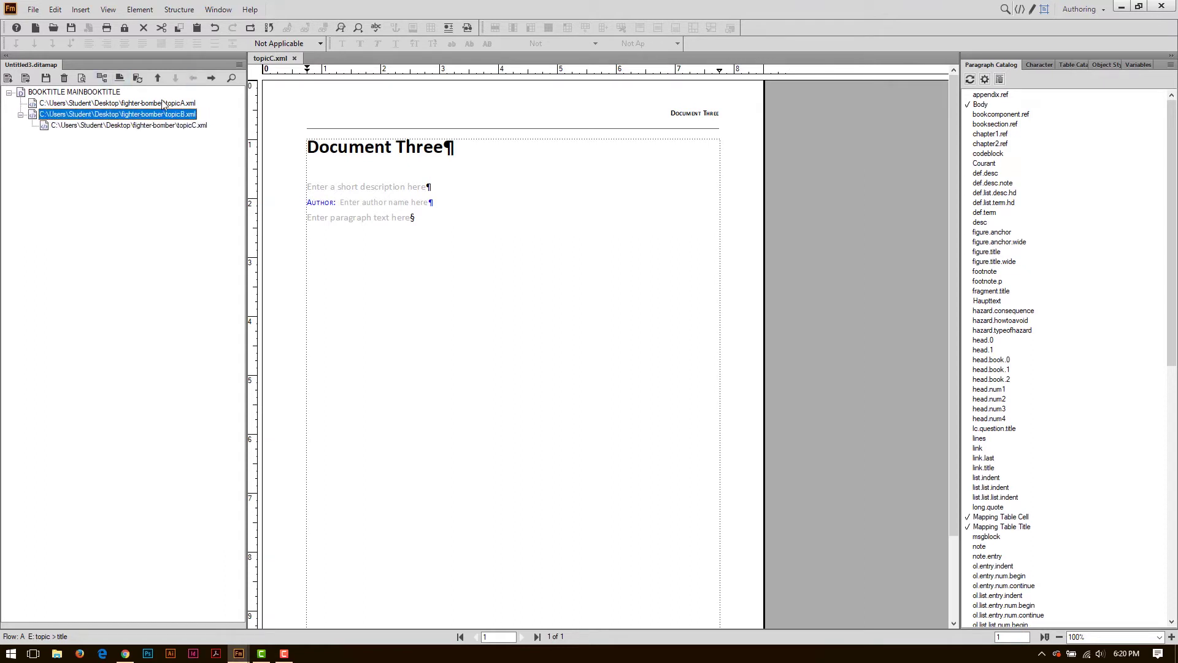
click(65, 126)
click(192, 78)
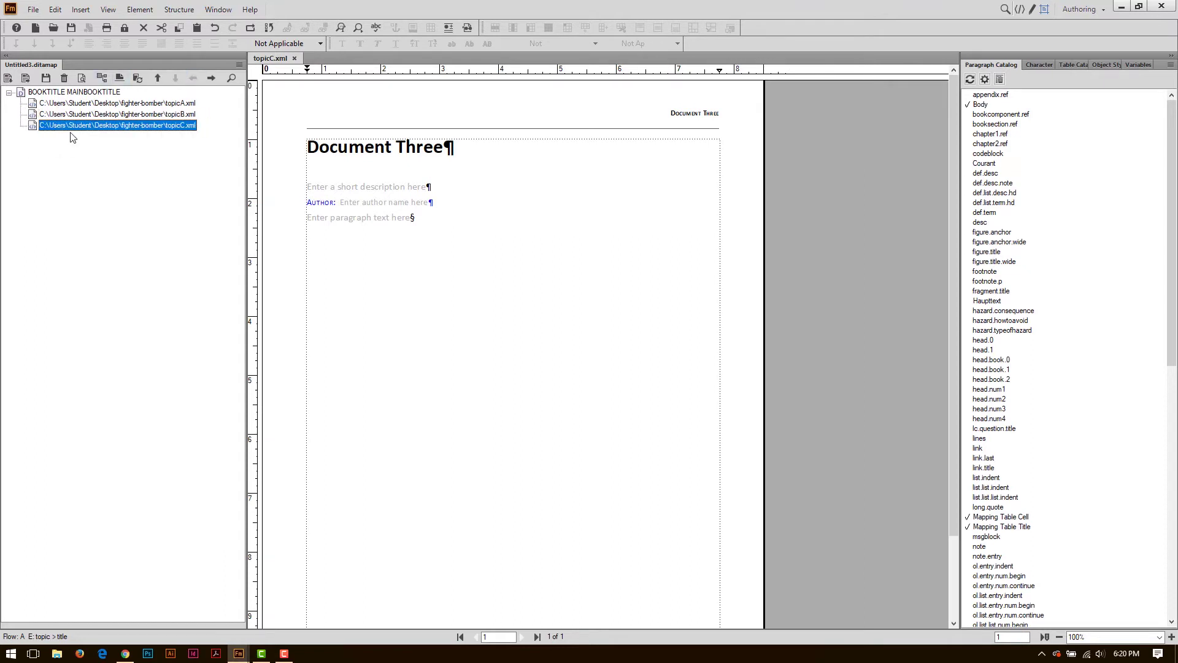
click(62, 95)
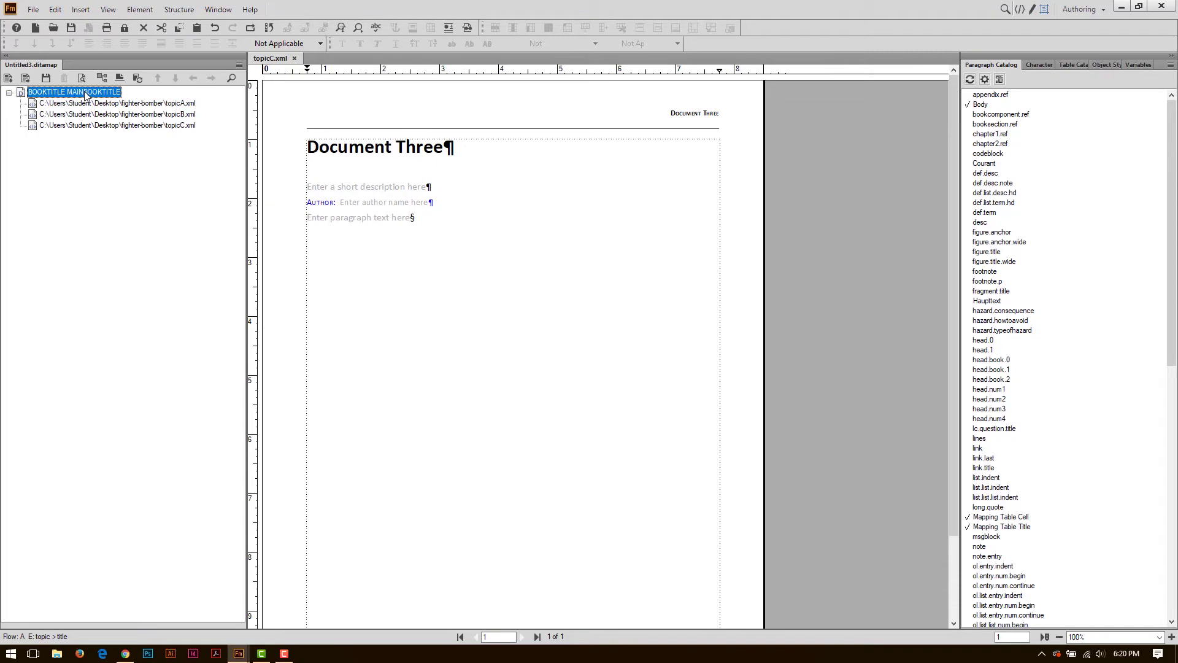
Save Untitled3.ditamap as XML under the name mybook.ditamap
key(ctrl+s)
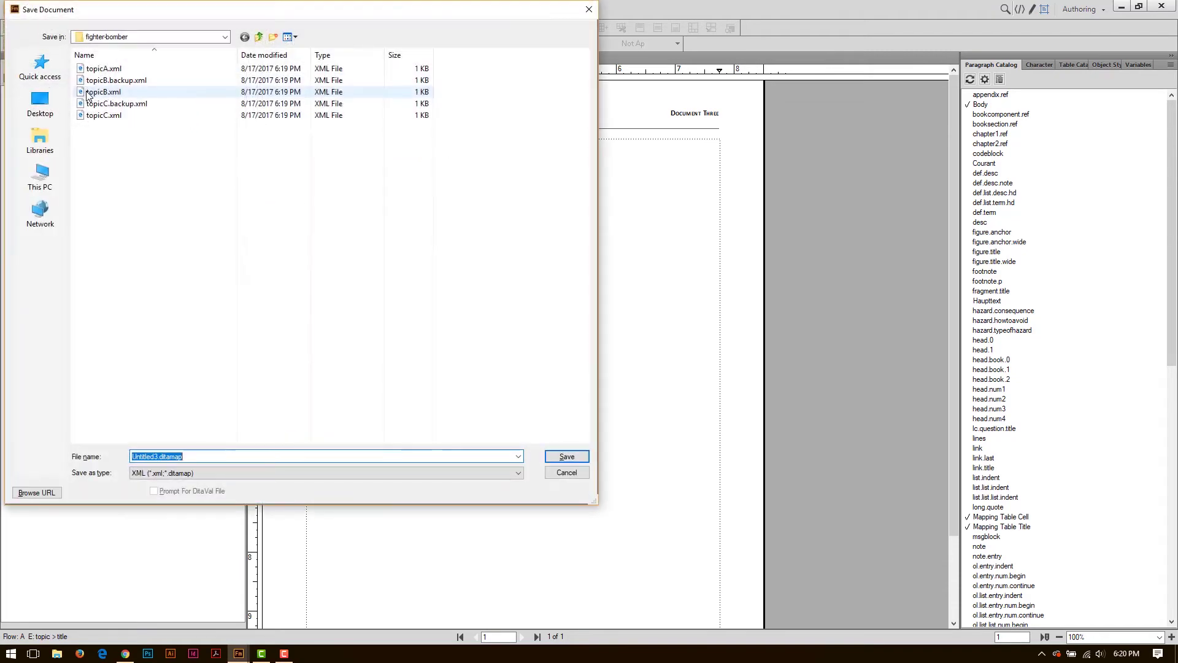
click(187, 472)
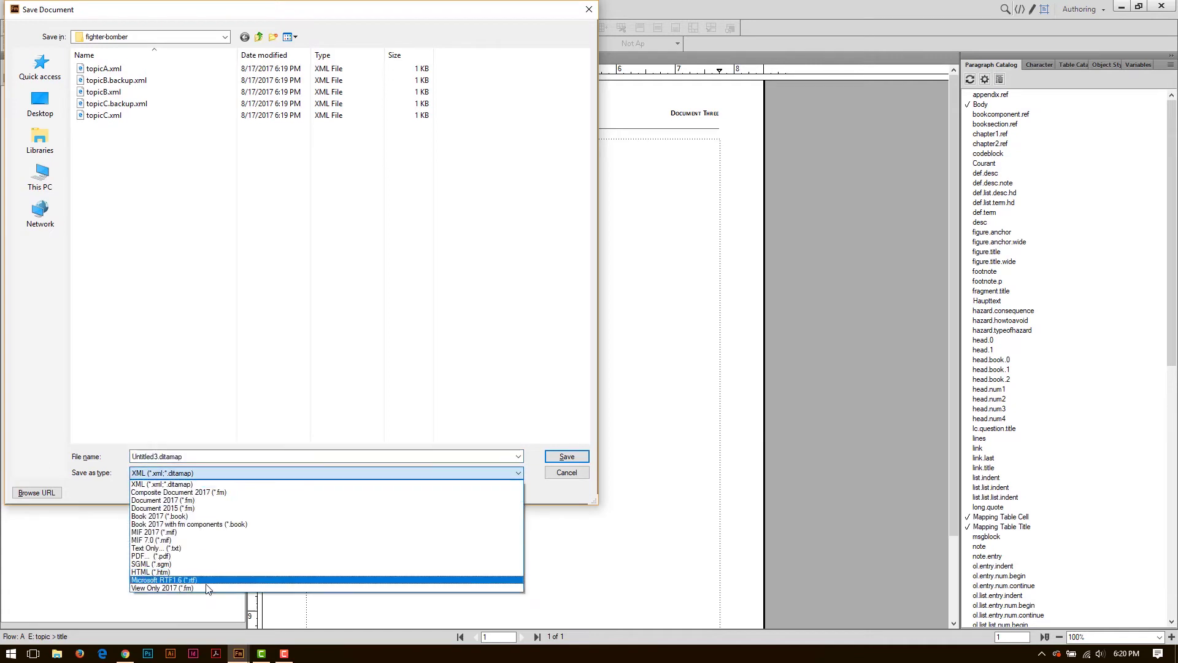
click(164, 484)
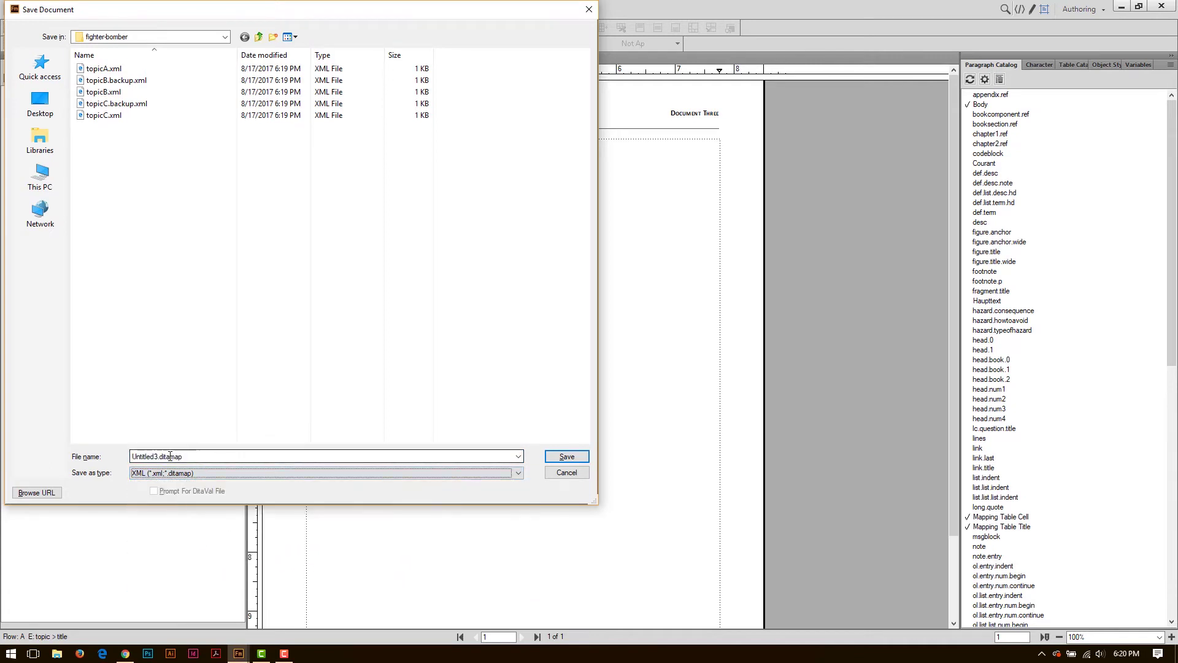
double_click(139, 456)
click(155, 456)
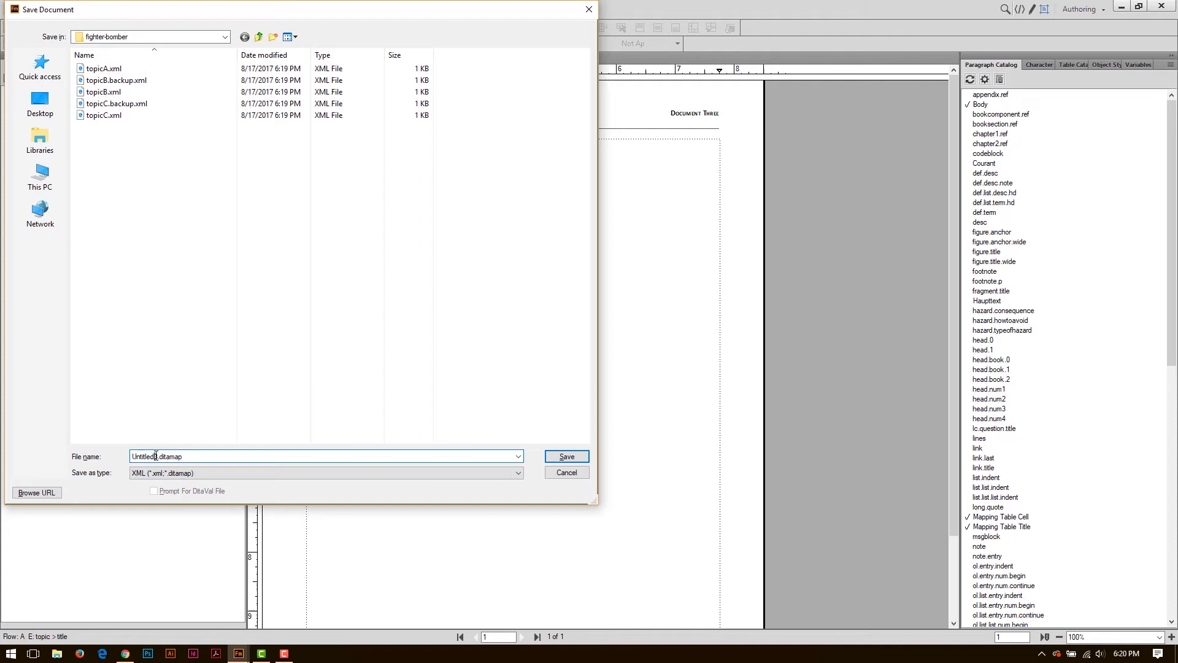
key(BackSpace)
key(BackSpace)
key(BackSpace)
key(BackSpace)
key(BackSpace)
key(BackSpace)
key(BackSpace)
key(BackSpace)
key(Delete)
key(Delete)
text(mybook.)
key(Return)
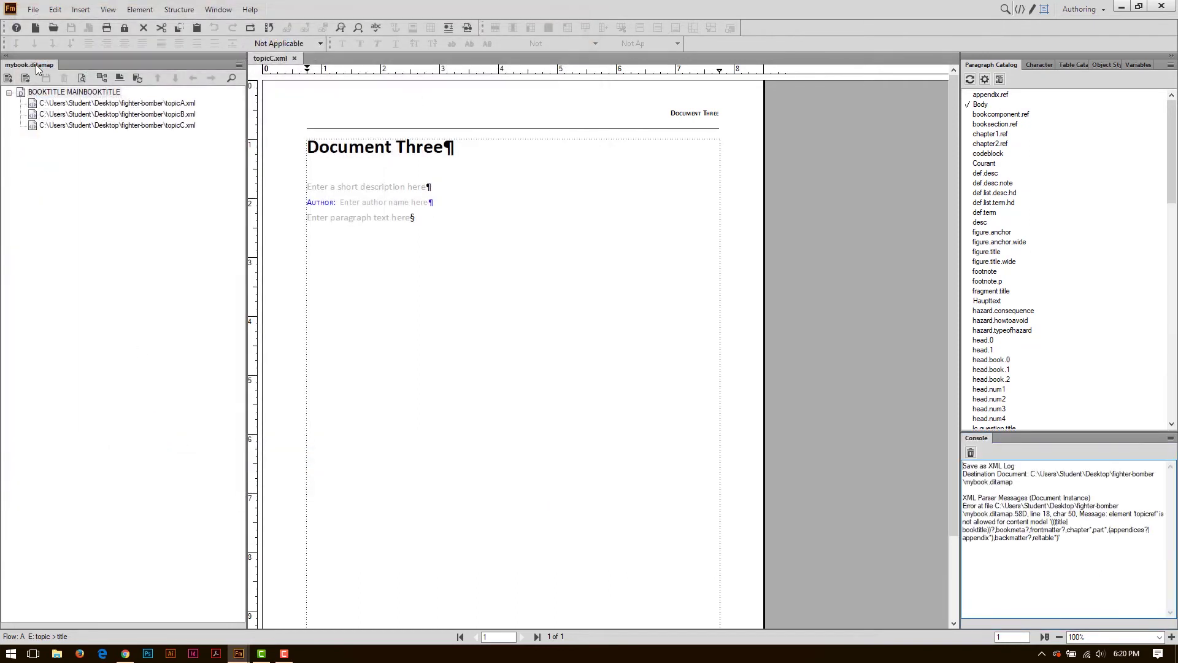
Save the ditamap as mybook.book using Book 2017 with fm components, accepting the close-files warning
click(44, 92)
click(33, 10)
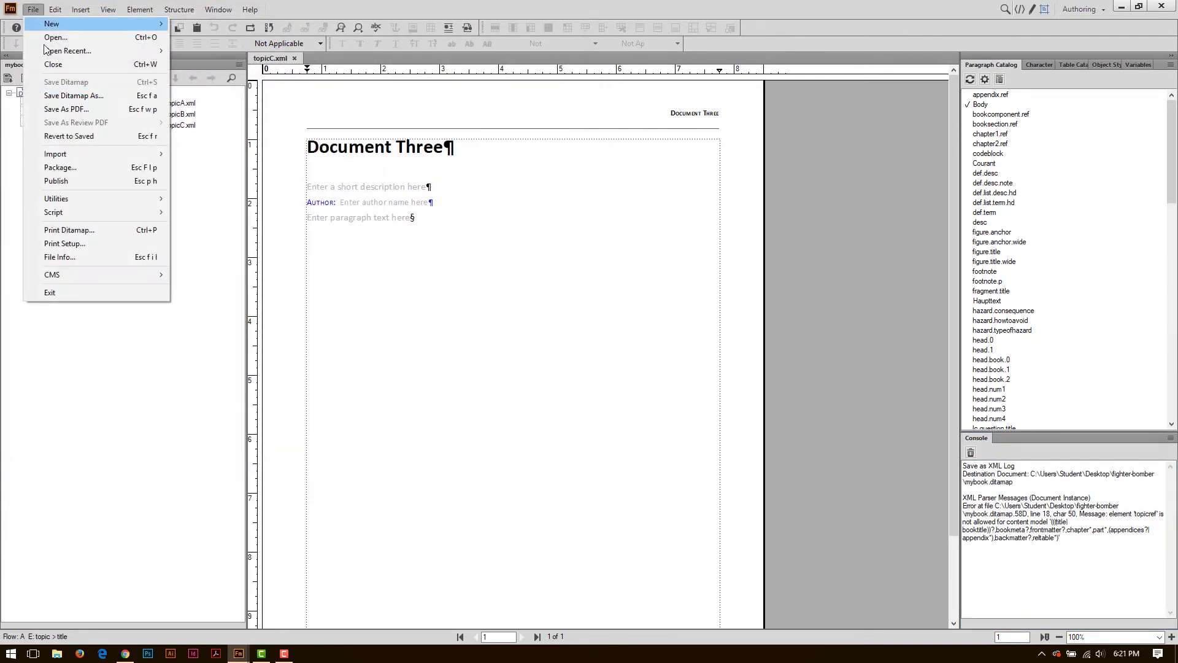
click(209, 143)
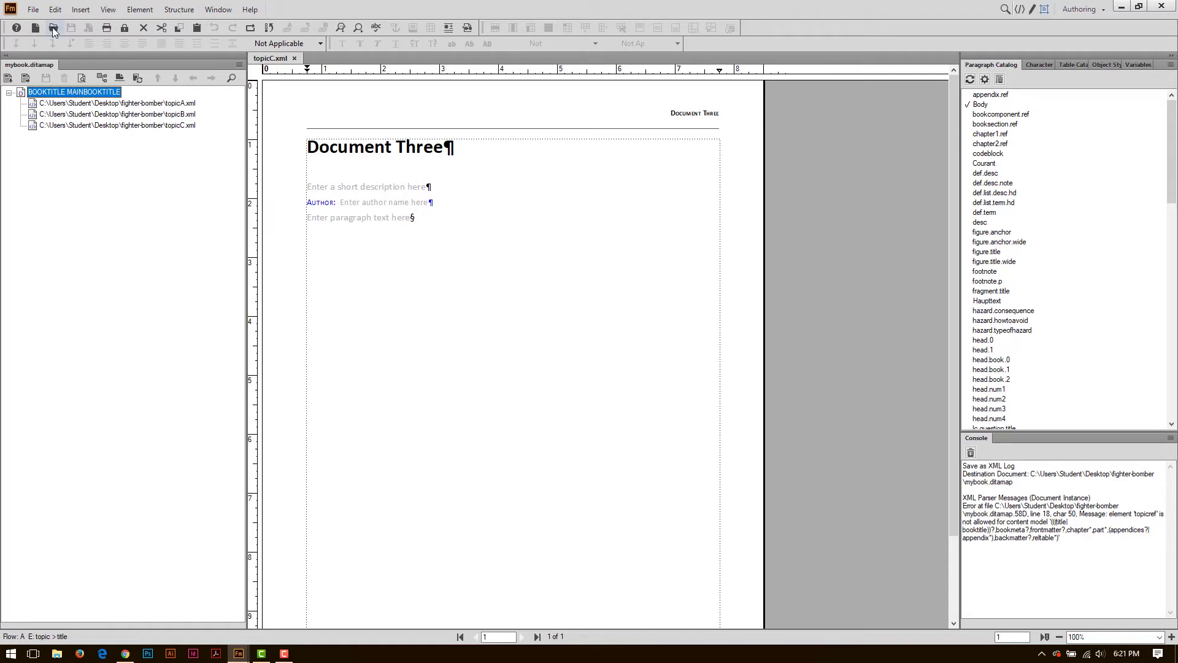
click(37, 12)
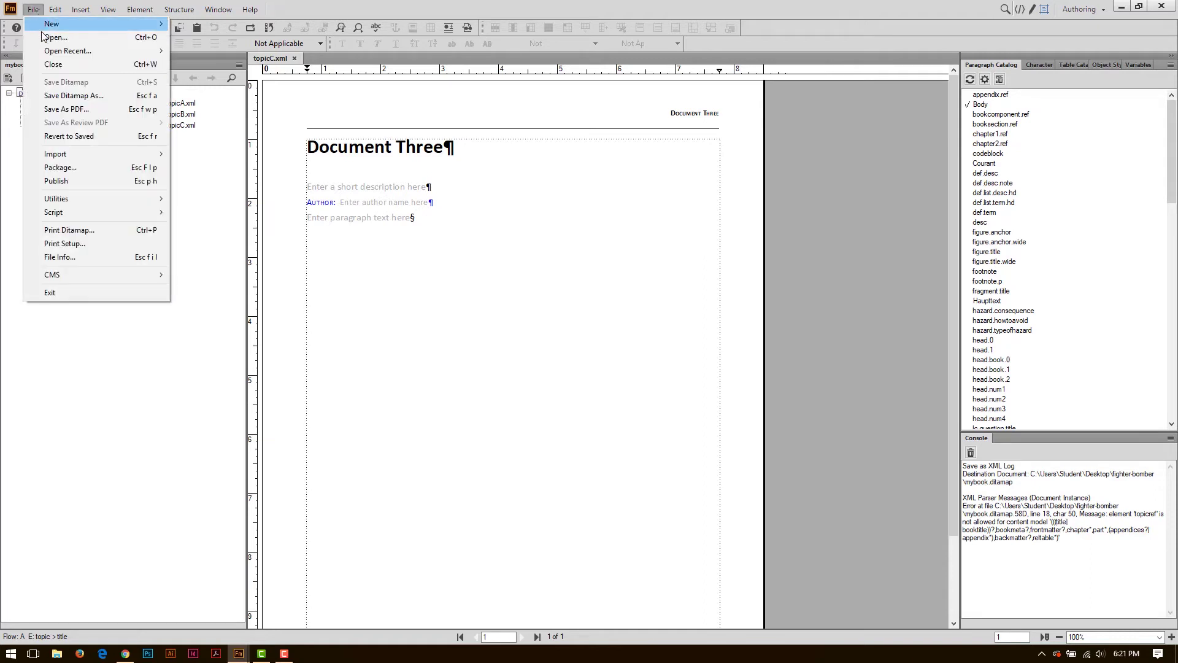
click(70, 96)
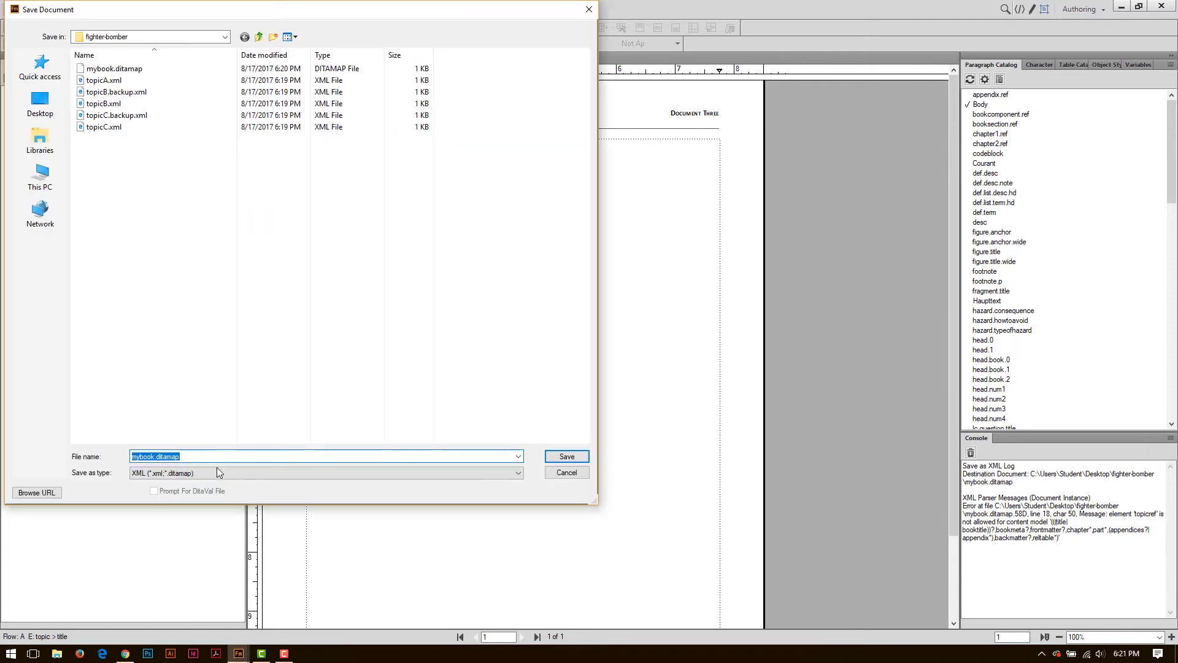
click(197, 479)
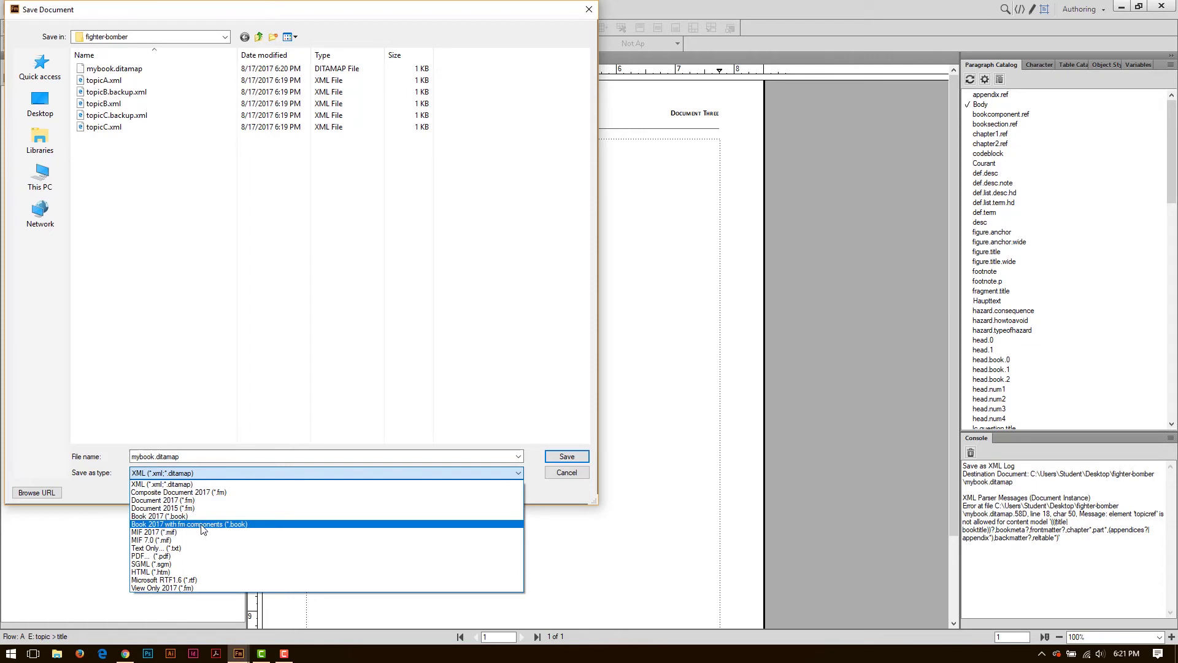
click(224, 525)
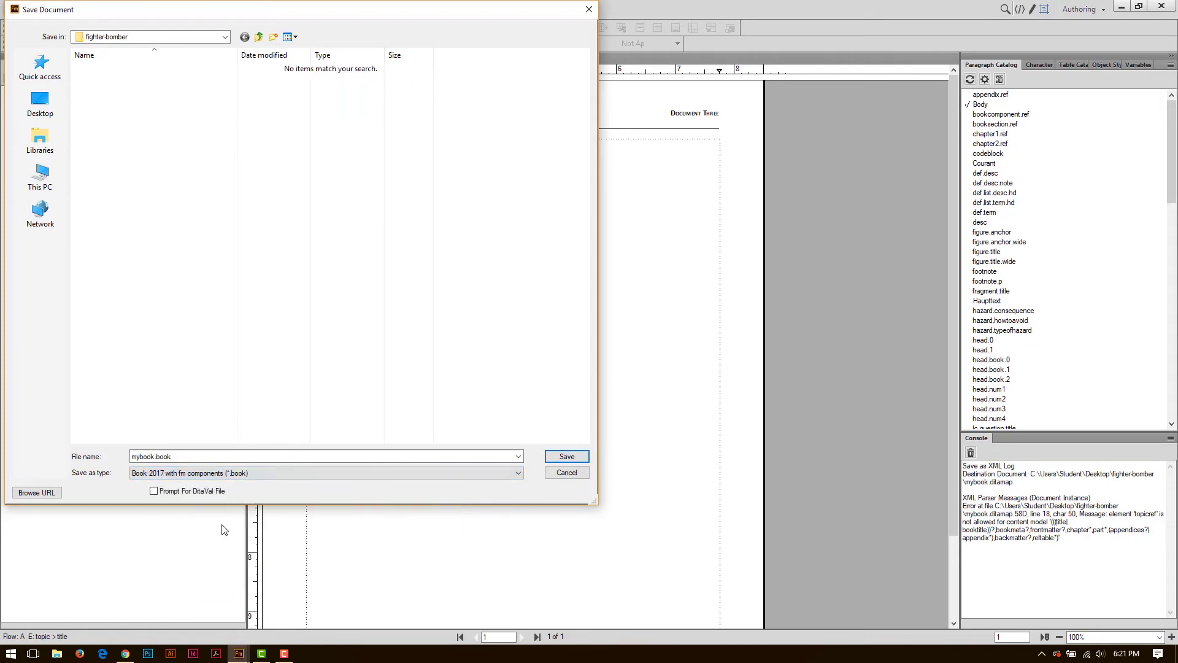
click(559, 456)
click(680, 376)
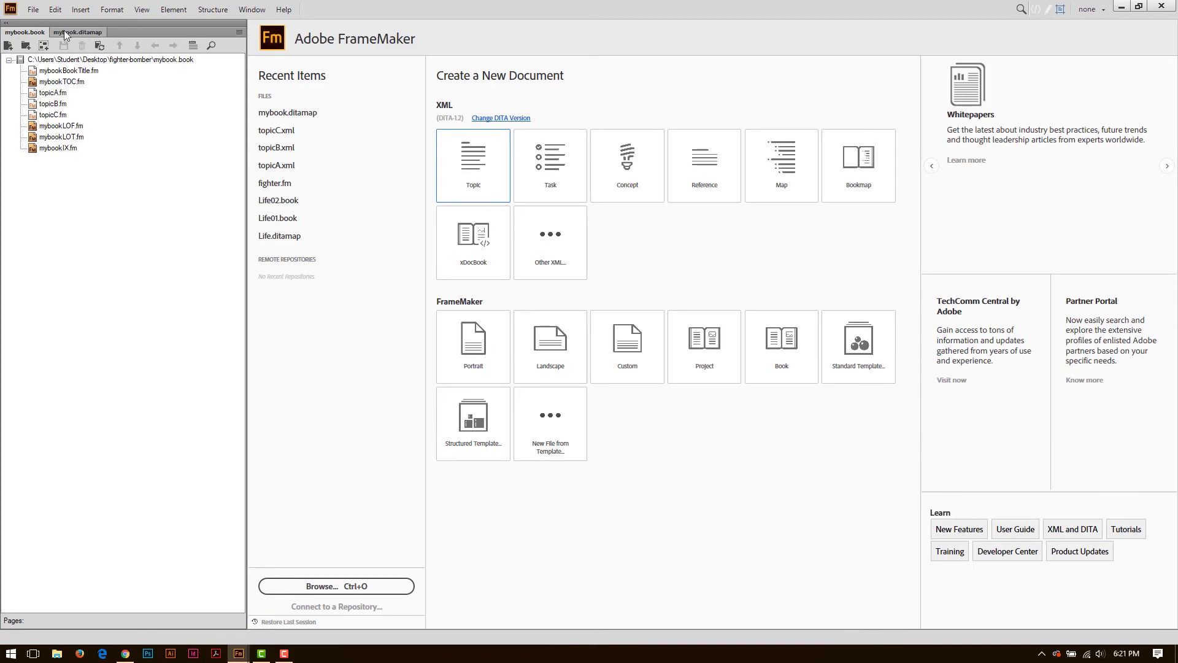
Open mybookBookTitle.fm, mybookTOC.fm, topicA.fm, topicB.fm and topicC.fm from the book panel, then select the book root
double_click(65, 71)
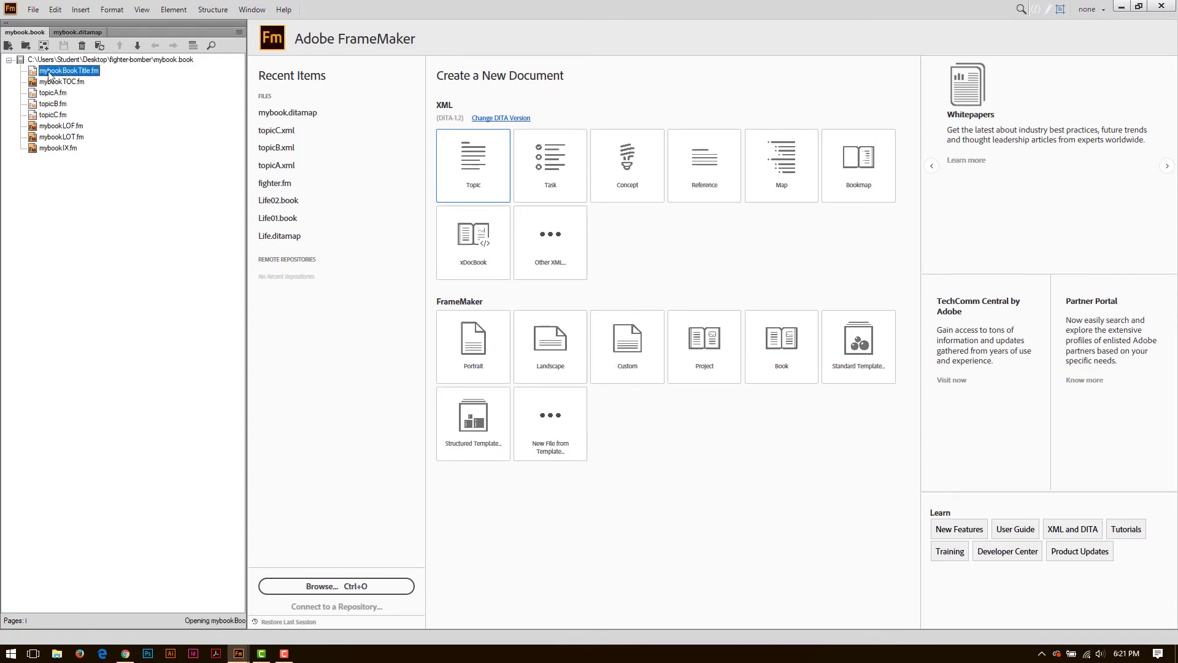
double_click(66, 113)
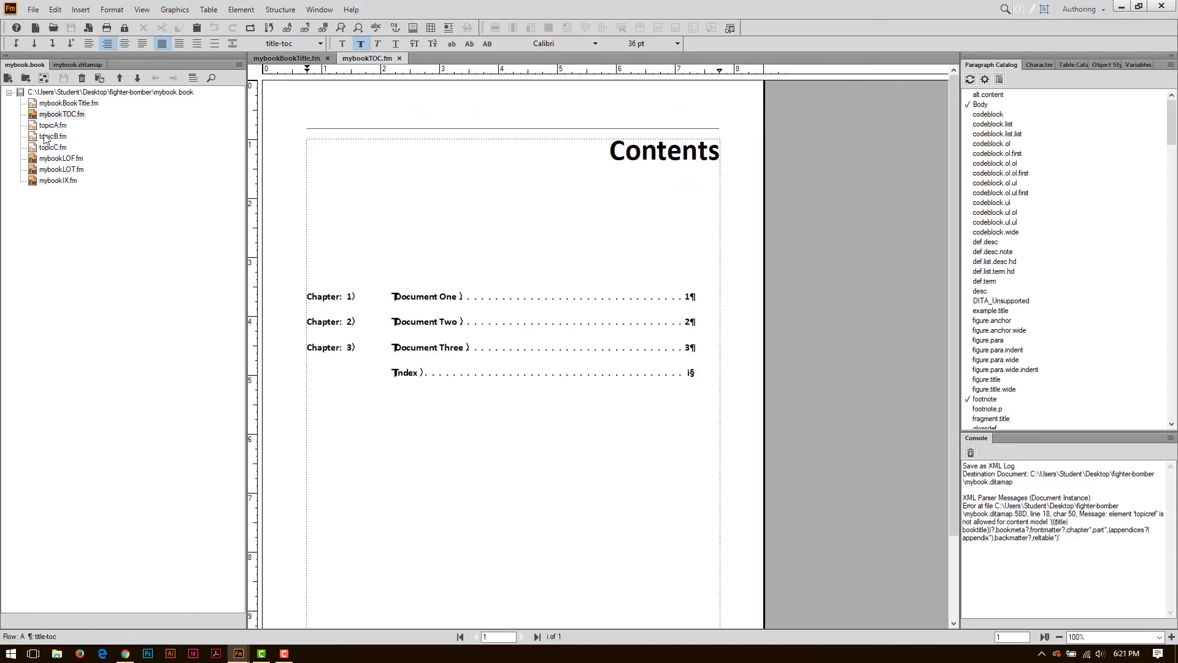
double_click(53, 126)
double_click(53, 136)
double_click(53, 147)
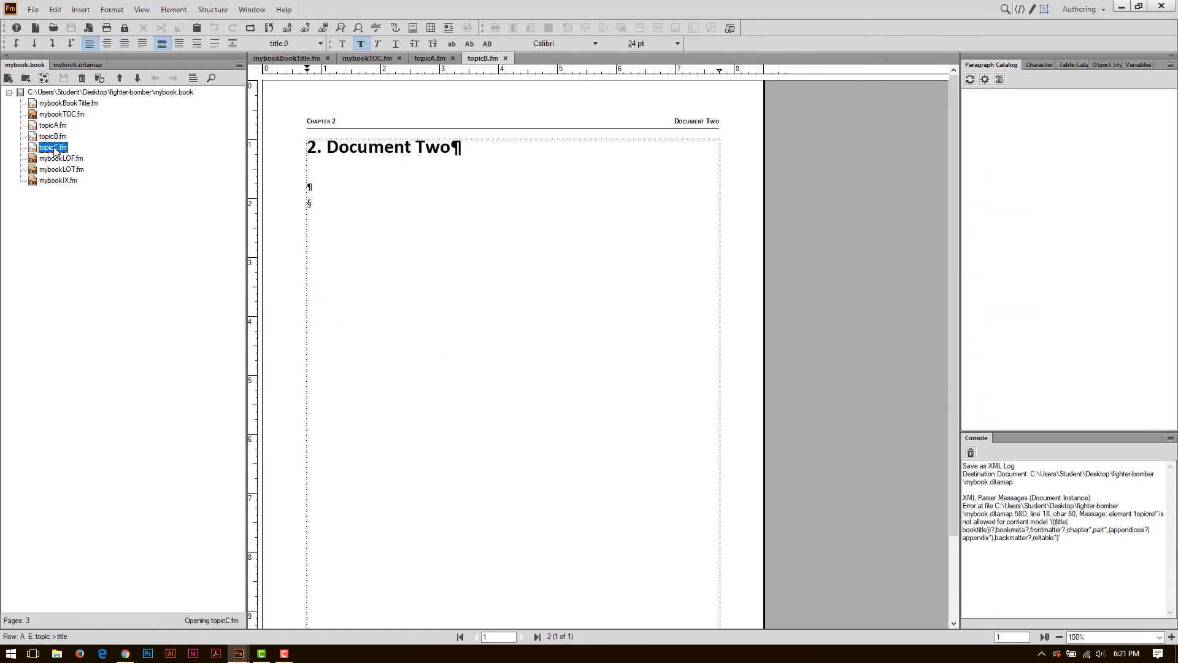
click(57, 159)
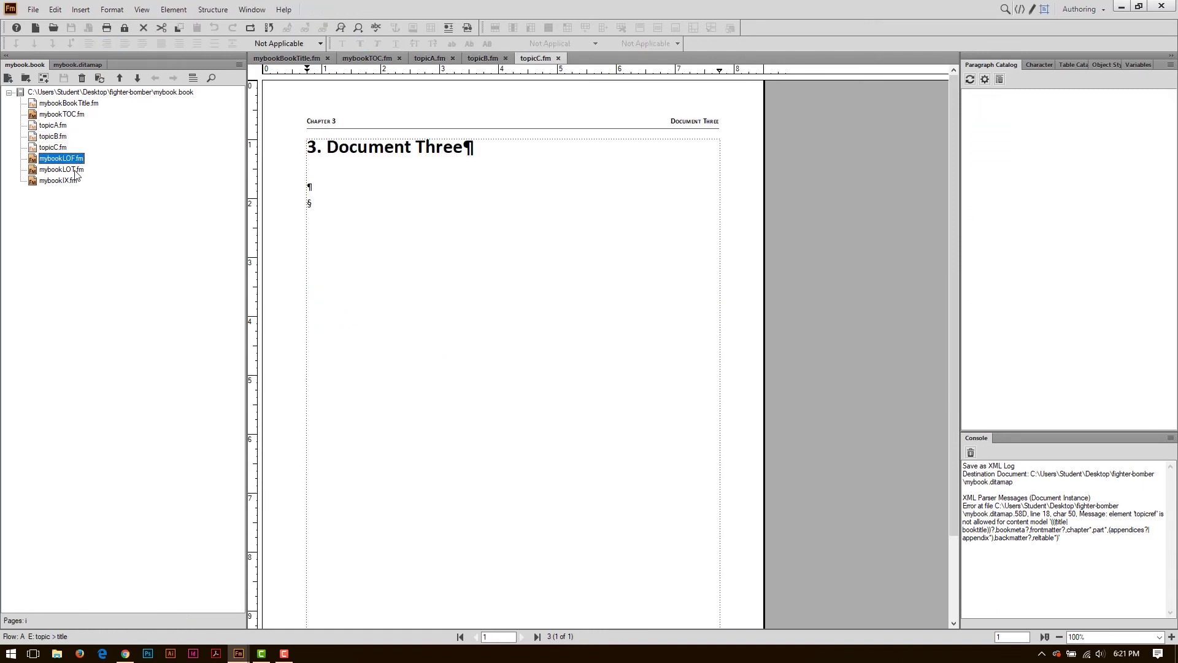
click(74, 183)
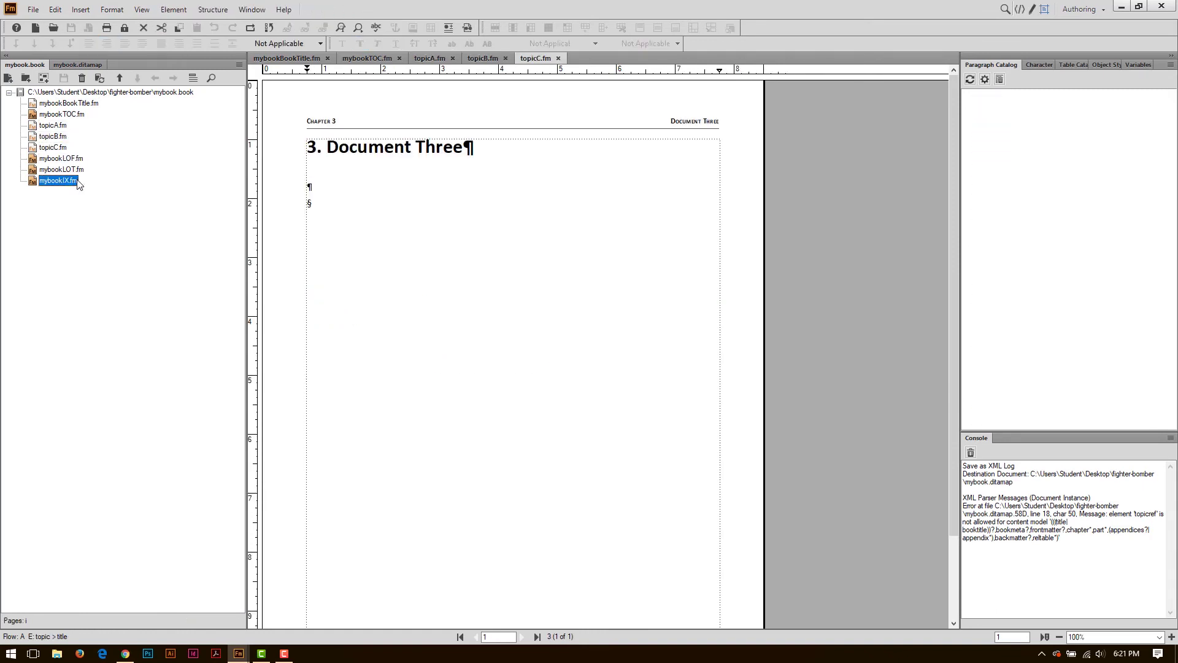
click(74, 104)
double_click(60, 106)
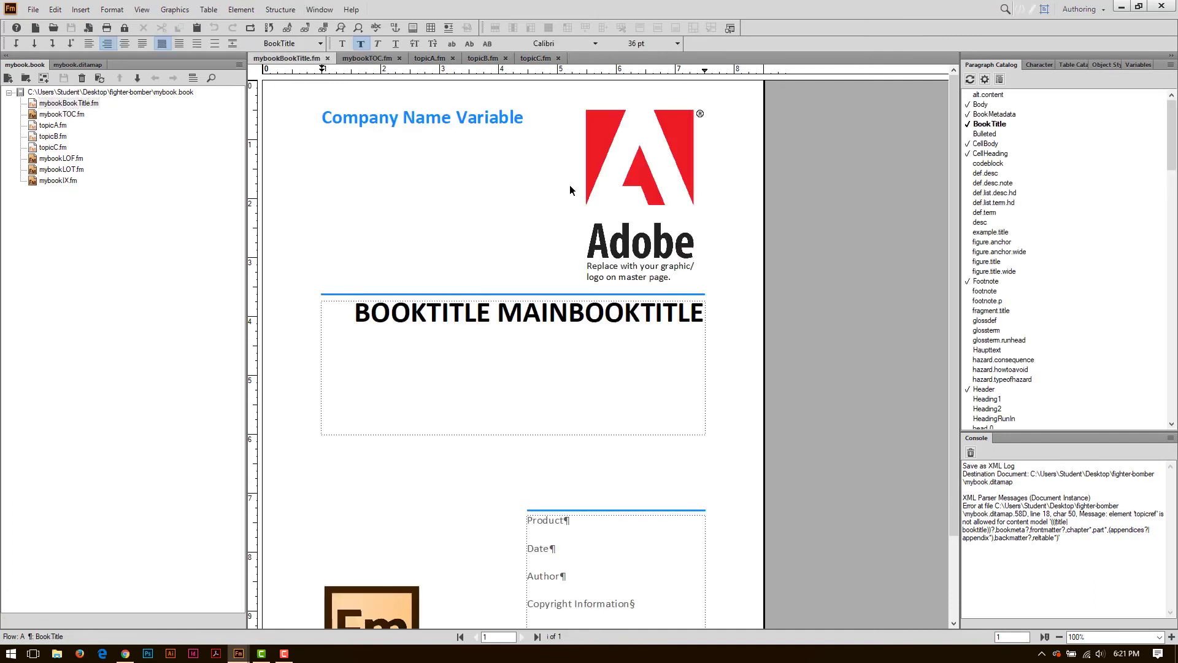
click(80, 92)
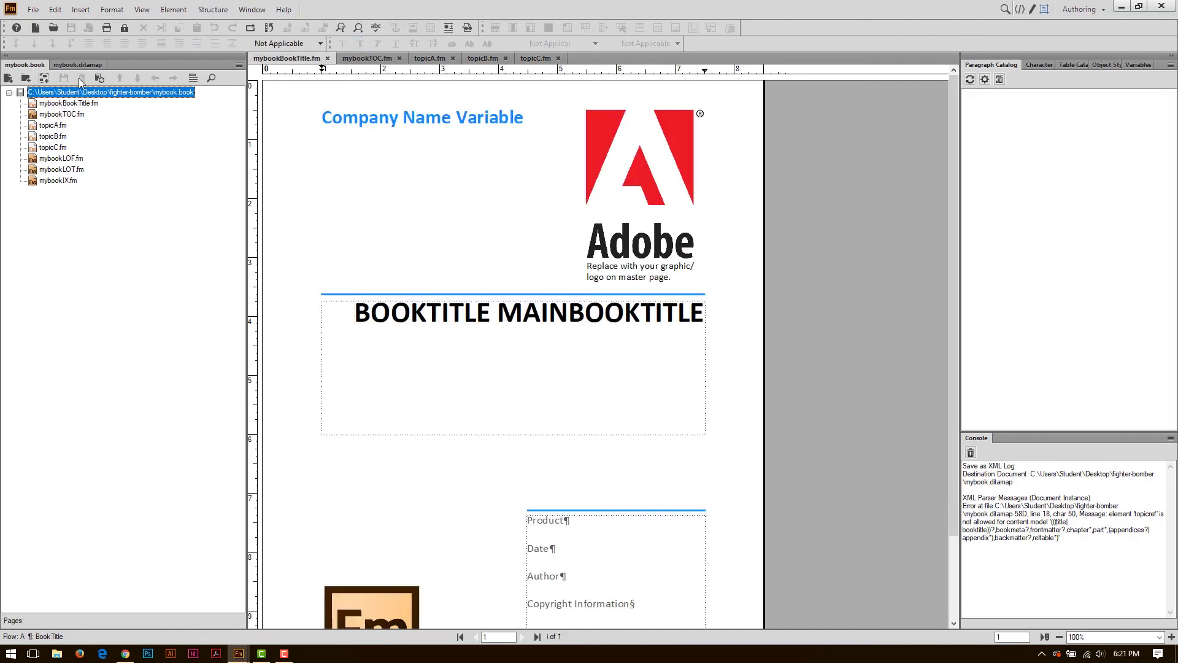
Save the book as mybook.pdf, confirming the PDF Setup settings
click(33, 10)
click(65, 109)
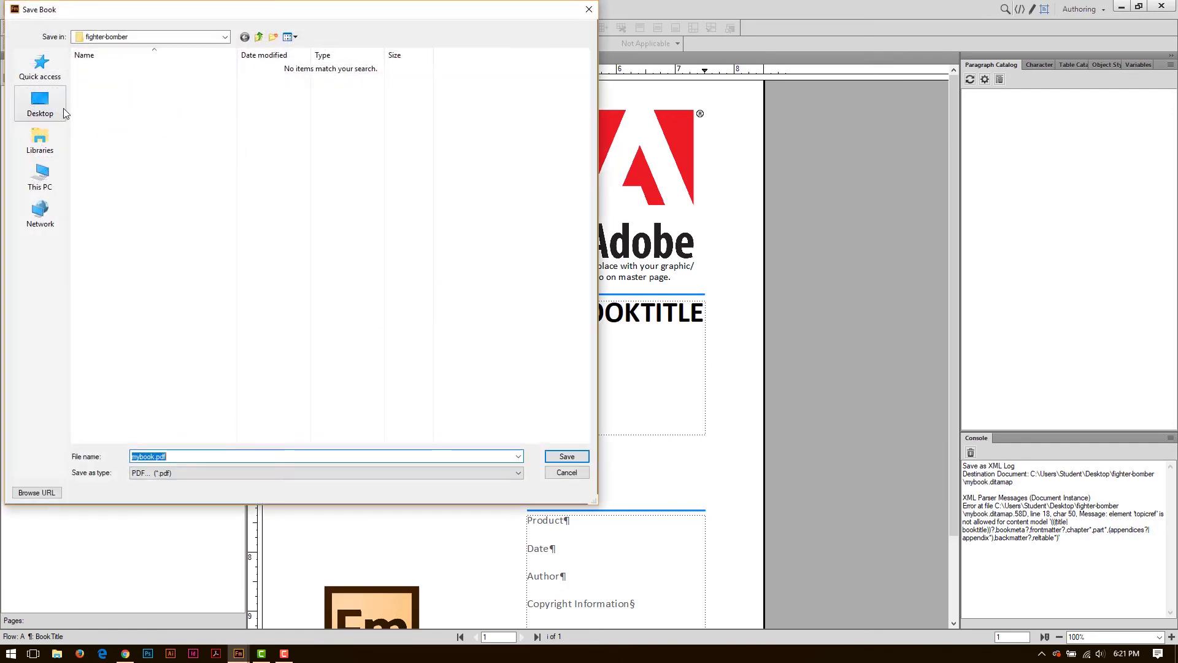
click(556, 458)
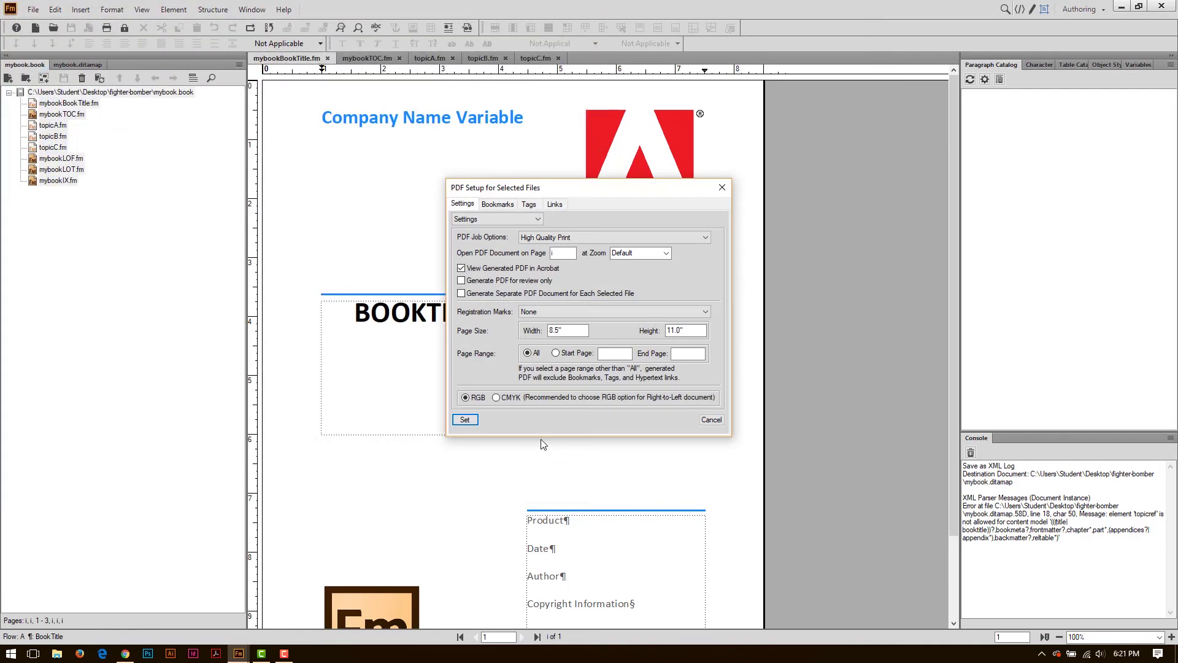
click(465, 419)
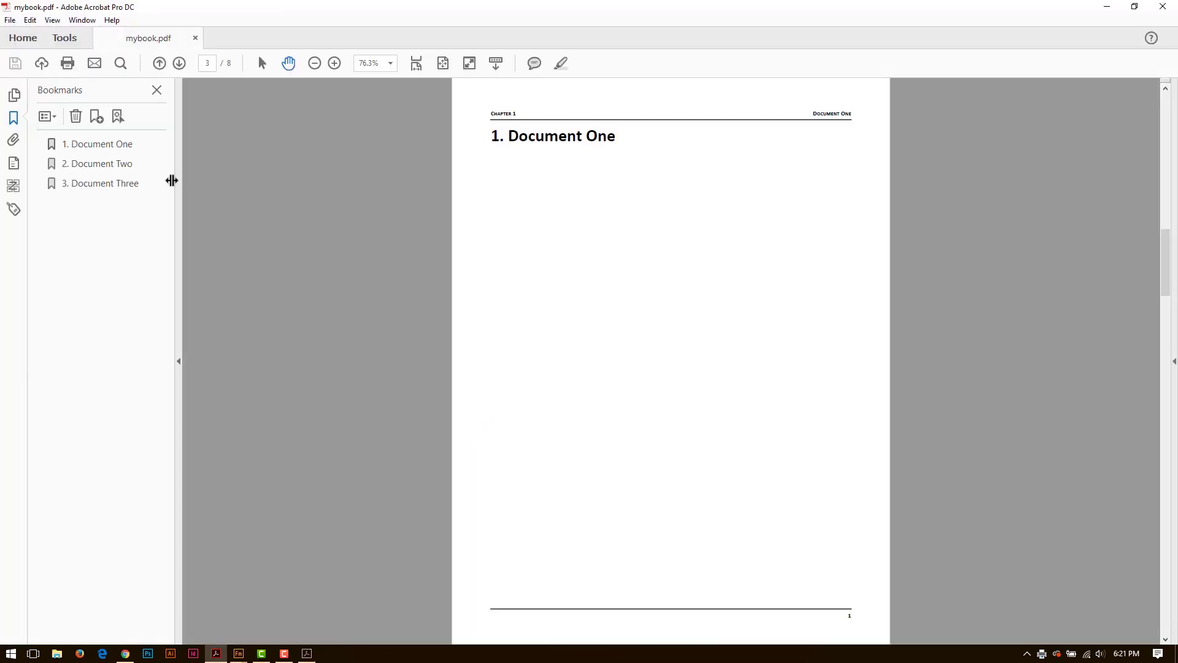
Jump to the '1. Document One' bookmark and scroll between it and the title page
click(110, 145)
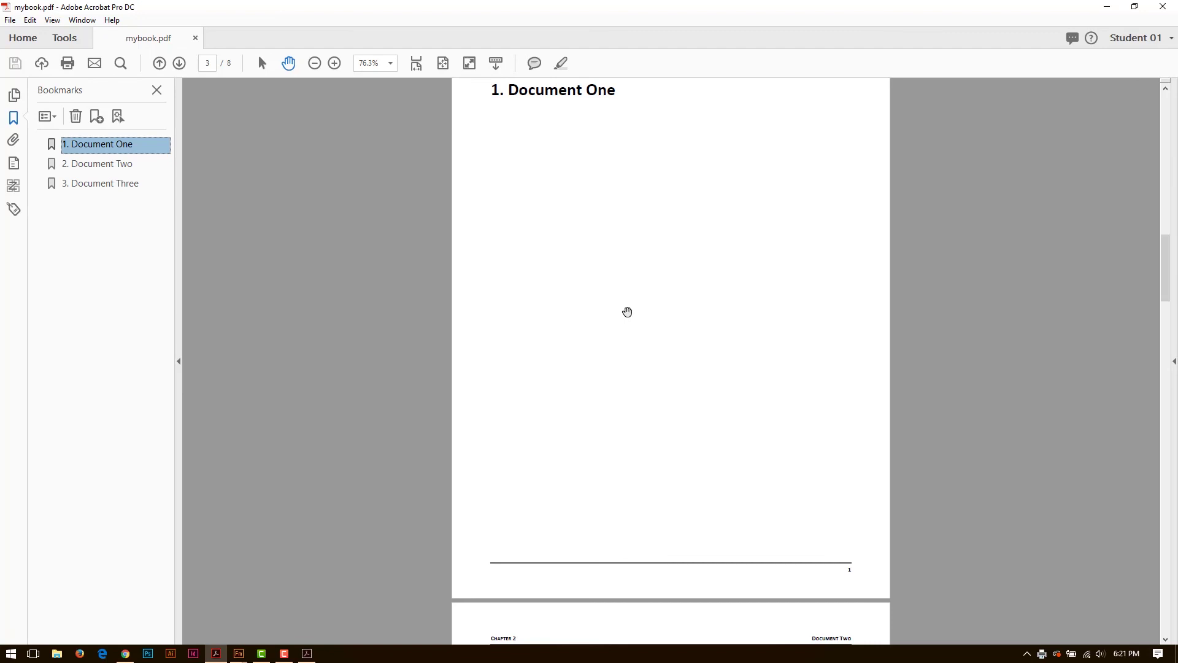
scroll(697, 310, up, 15)
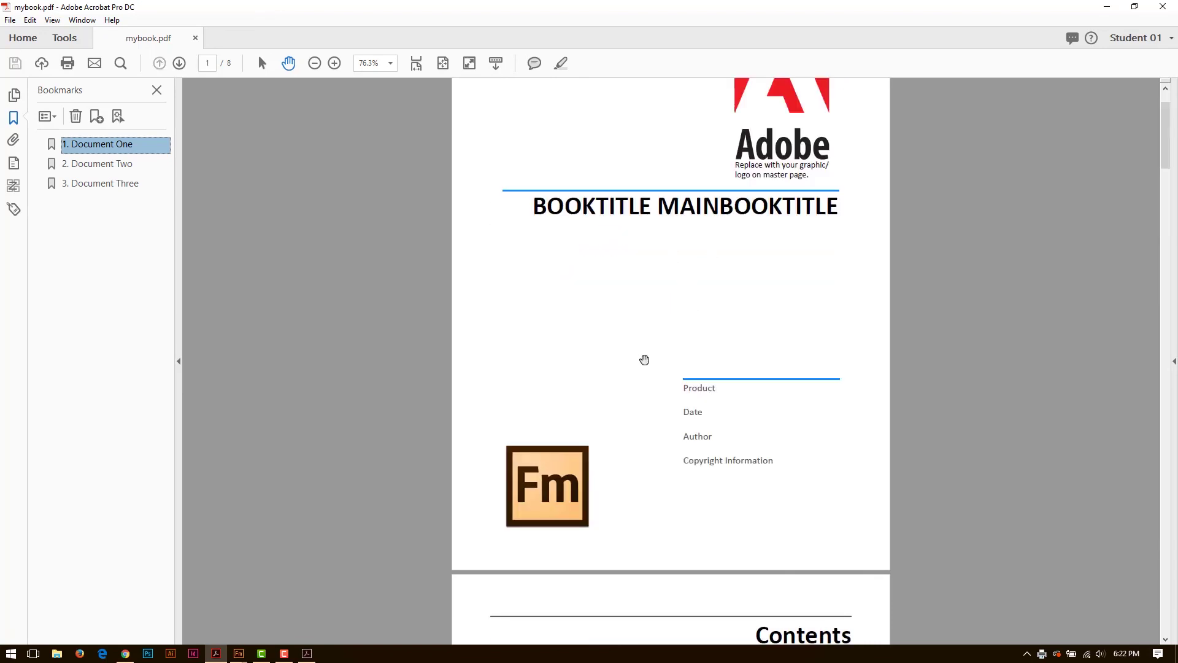
scroll(649, 361, down, 8)
click(655, 206)
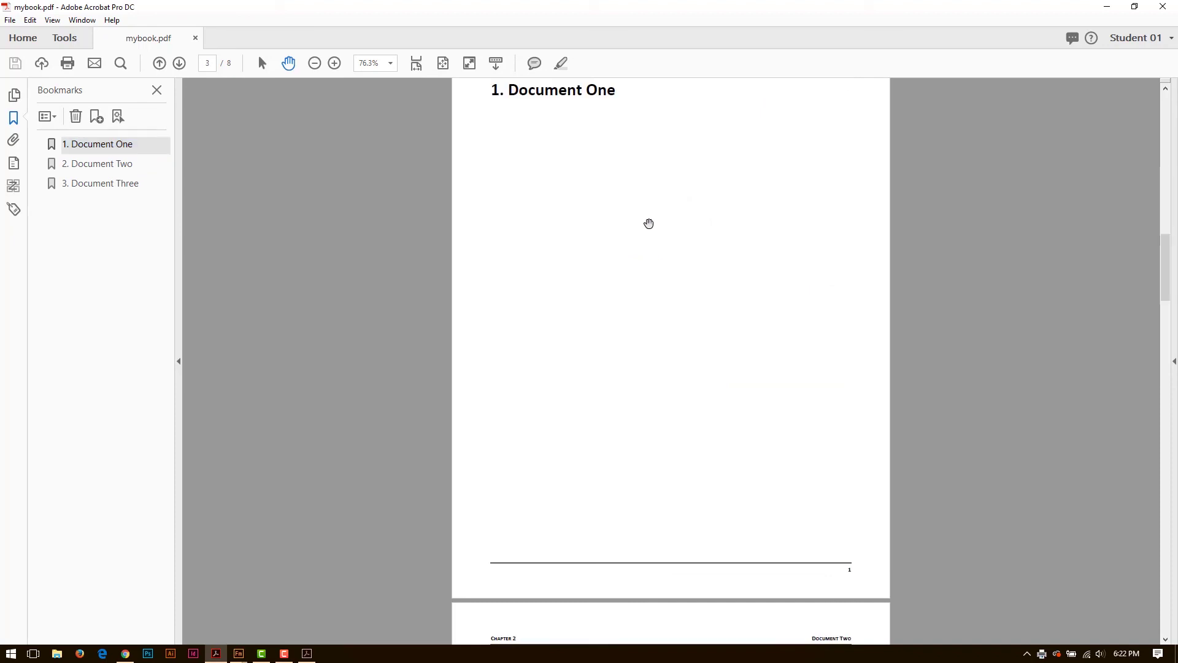
scroll(627, 254, up, 15)
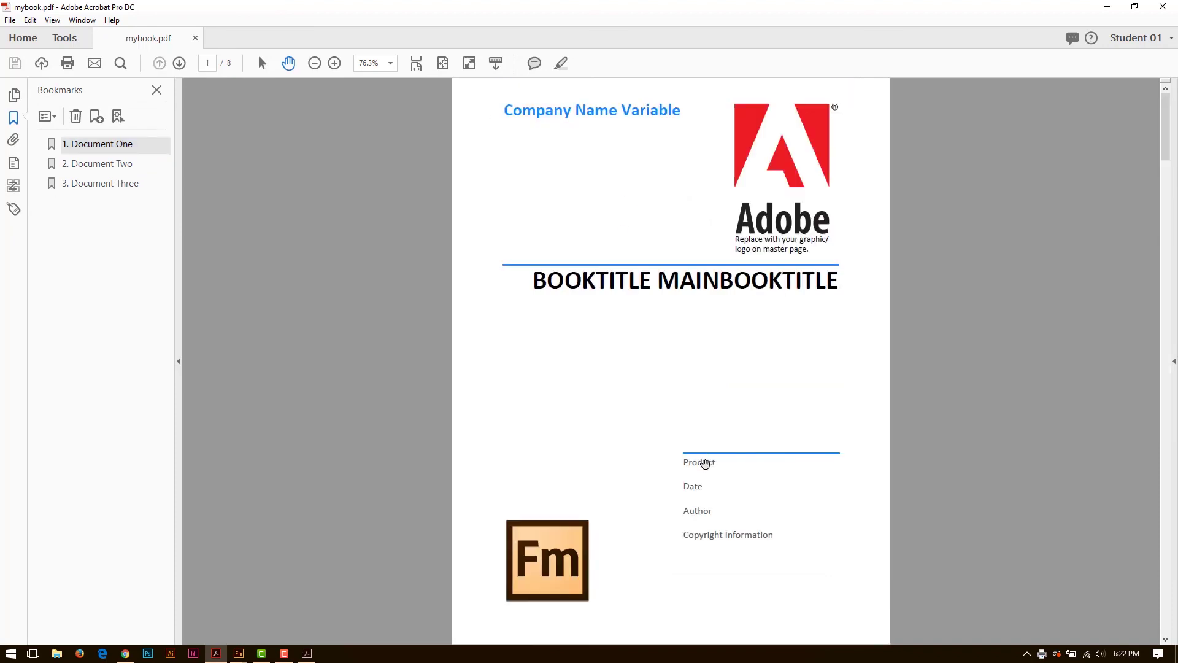
scroll(690, 469, down, 15)
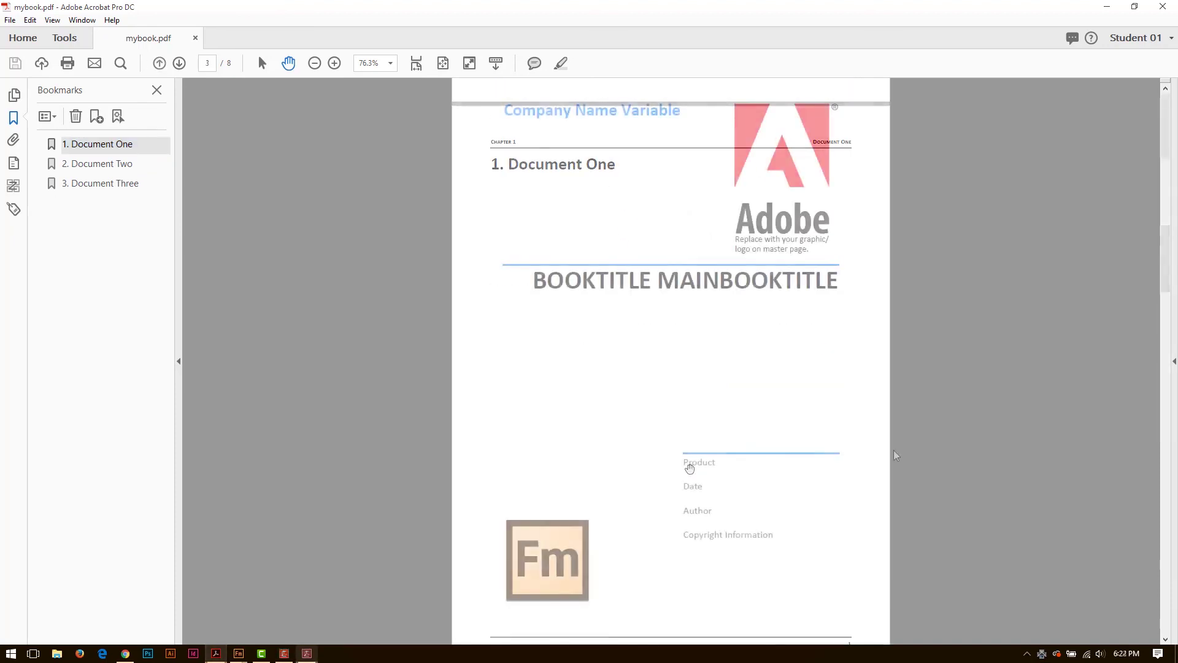